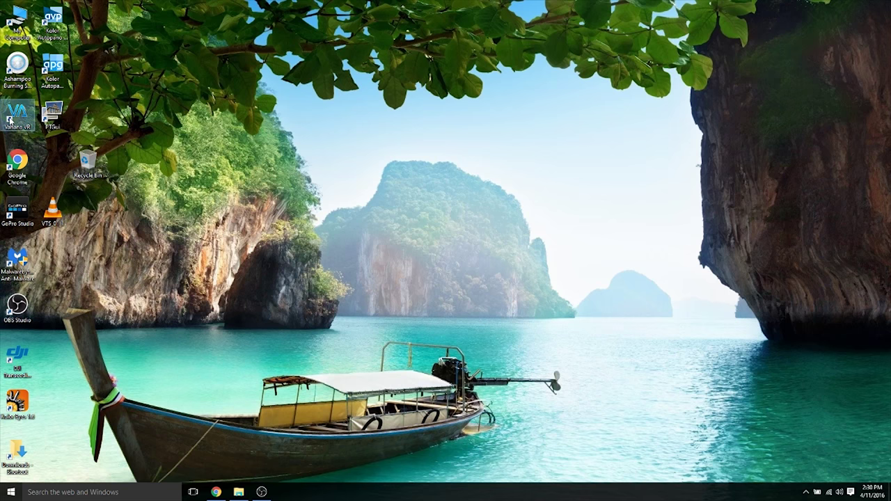
# - Launch Vahana VR in free demo mode and get past the splash screen
pyautogui.doubleClick(10, 120)
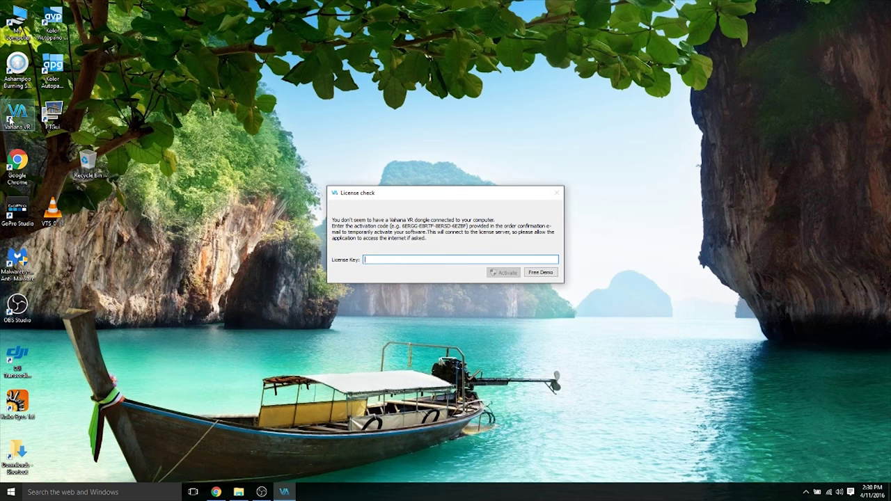
pyautogui.click(540, 272)
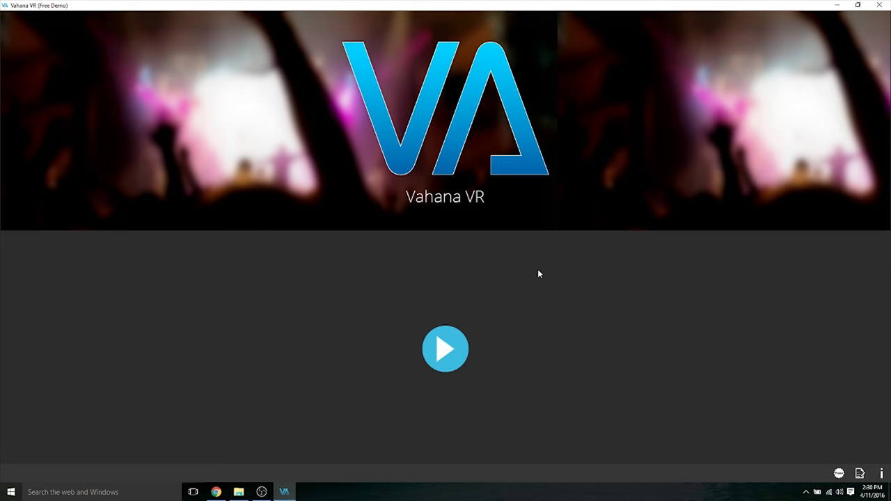
pyautogui.click(446, 352)
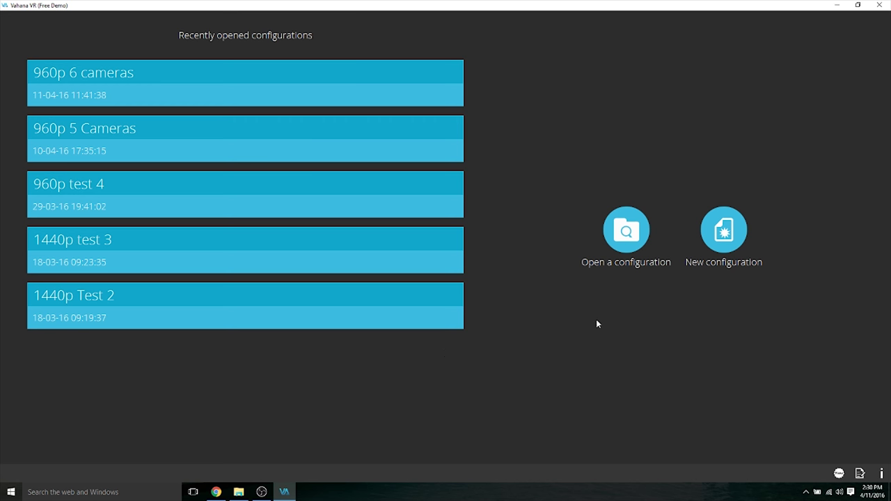
# - Create a new configuration named 'Vahana VR Test'
pyautogui.click(727, 230)
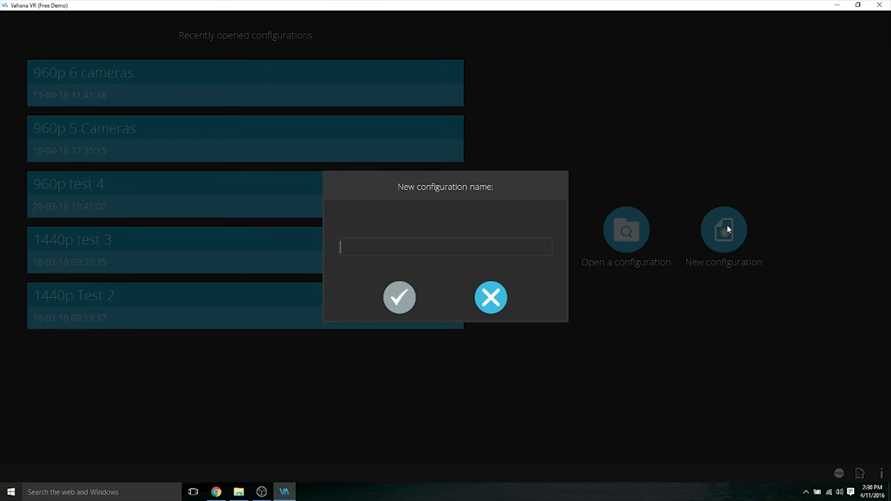
pyautogui.write('Vahana VR Test')
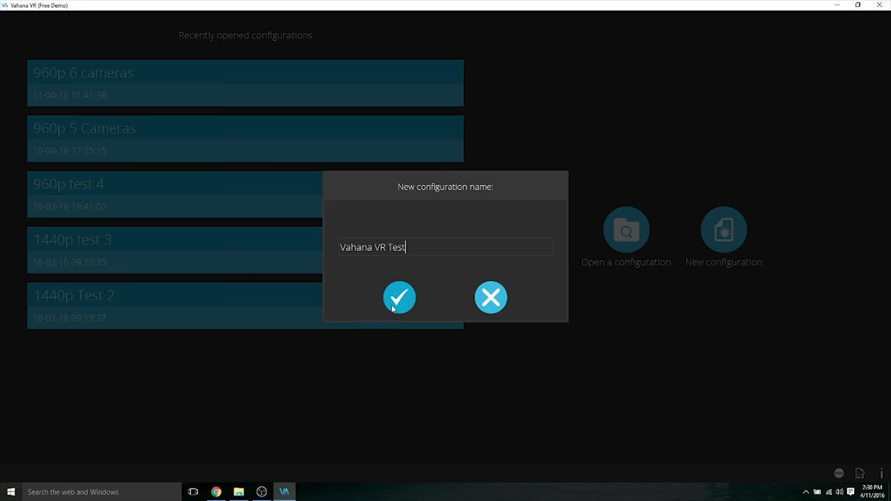
pyautogui.click(394, 306)
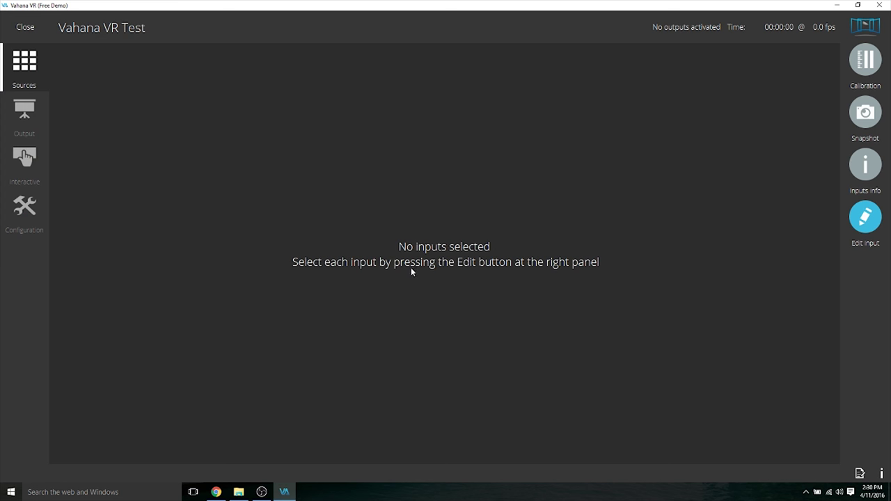
# - Select all six XI100DUSB-HDMI Magewell capture inputs
pyautogui.click(867, 221)
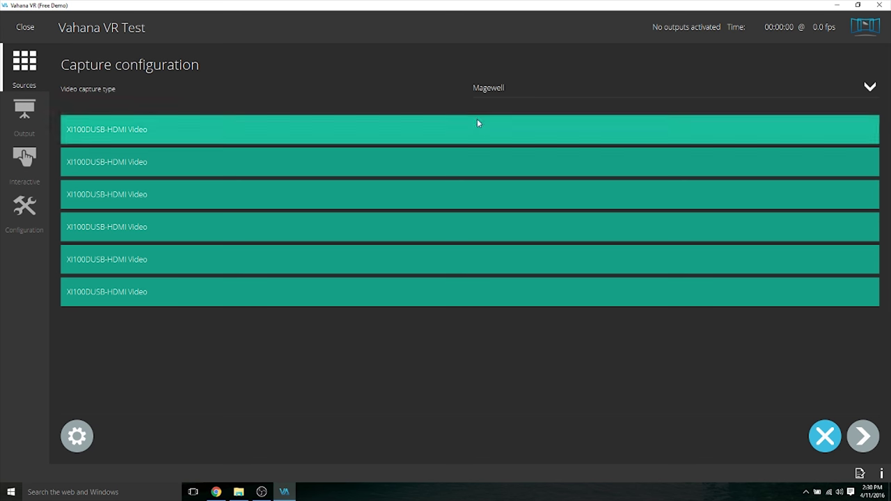
pyautogui.click(340, 138)
pyautogui.click(316, 163)
pyautogui.click(303, 190)
pyautogui.click(268, 233)
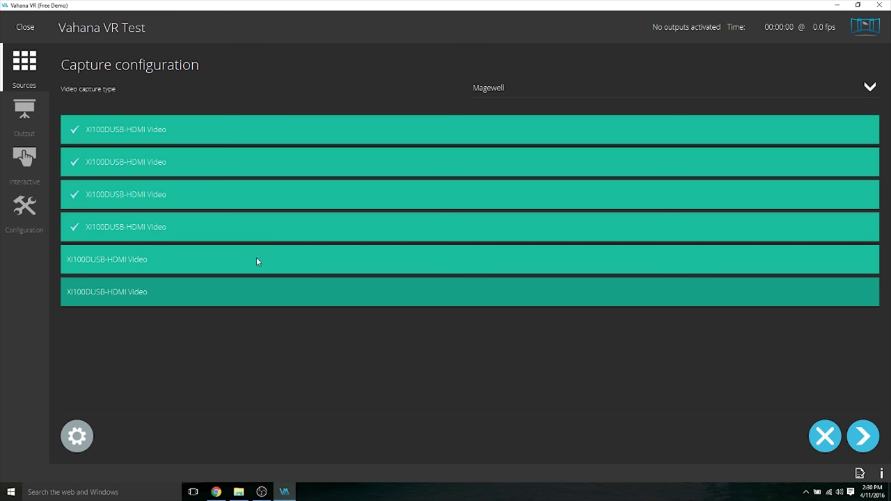
pyautogui.click(257, 260)
pyautogui.click(250, 291)
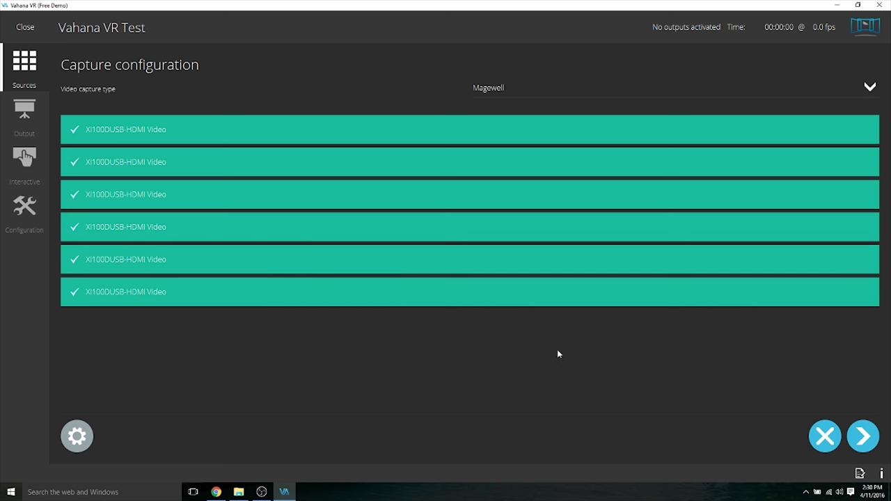
pyautogui.click(862, 438)
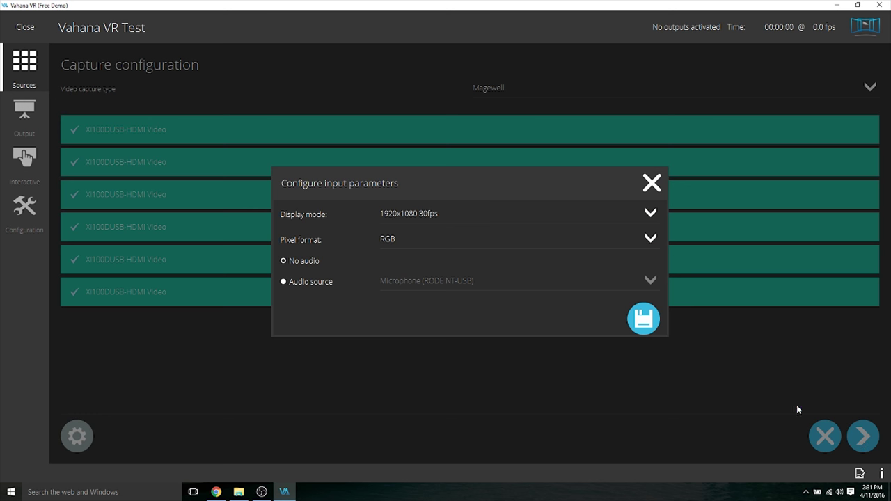
# - Set the inputs' pixel format to YUY2, save, and apply the six inputs
pyautogui.click(401, 240)
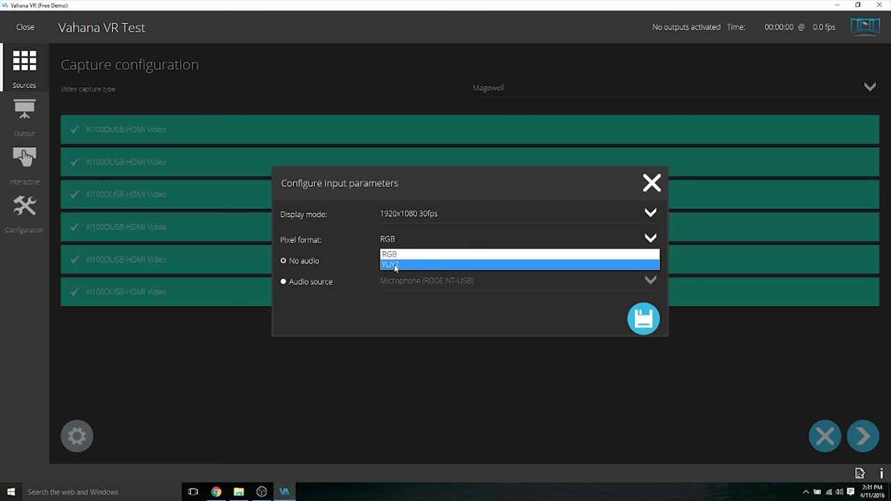
pyautogui.click(395, 266)
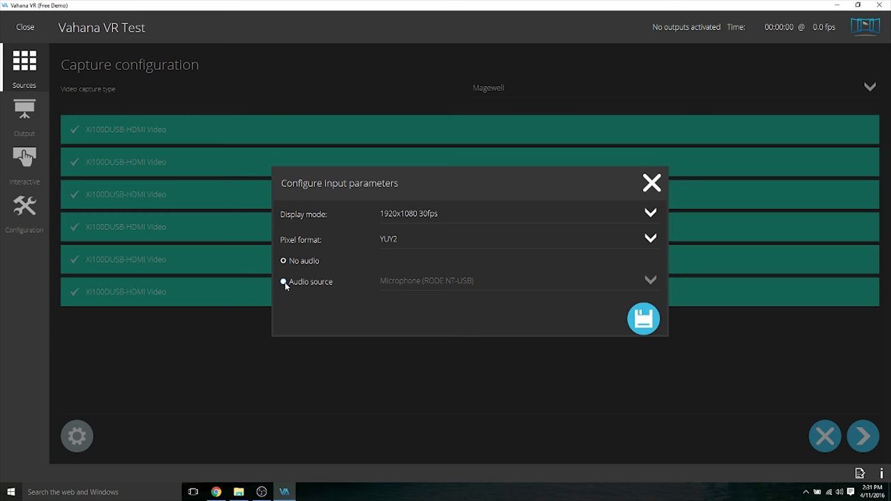
pyautogui.click(651, 326)
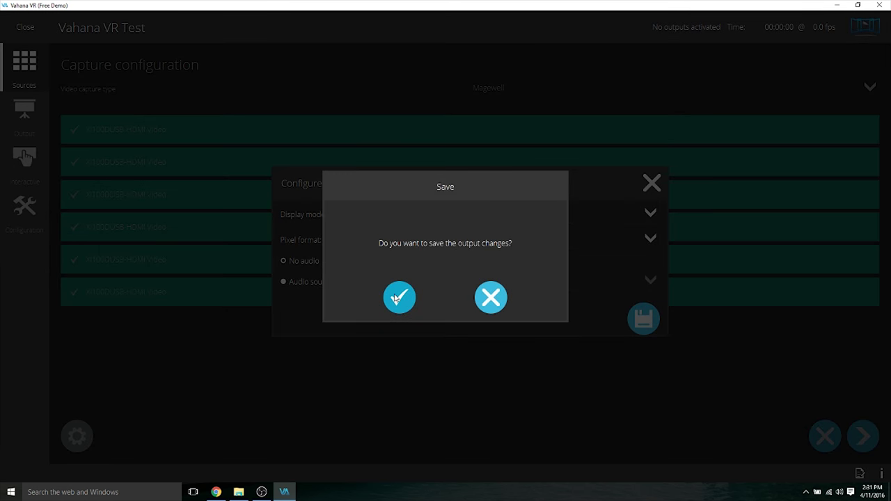
pyautogui.click(396, 298)
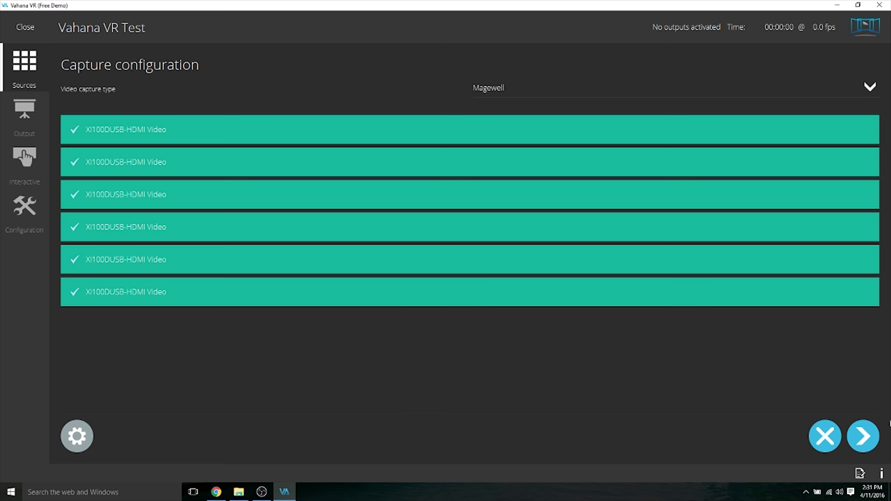
pyautogui.click(865, 436)
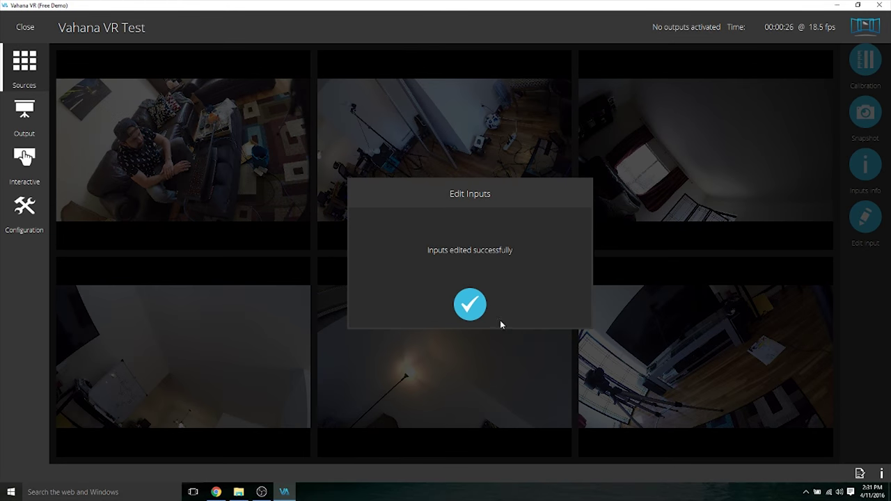
# - Create a new calibration with fullframe fisheye lenses at 120 FOV and take the snapshot
pyautogui.click(470, 305)
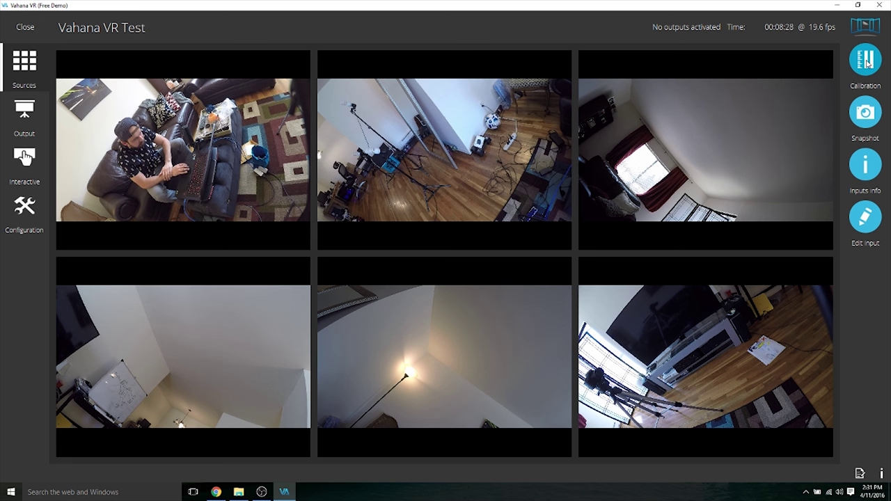
pyautogui.click(866, 62)
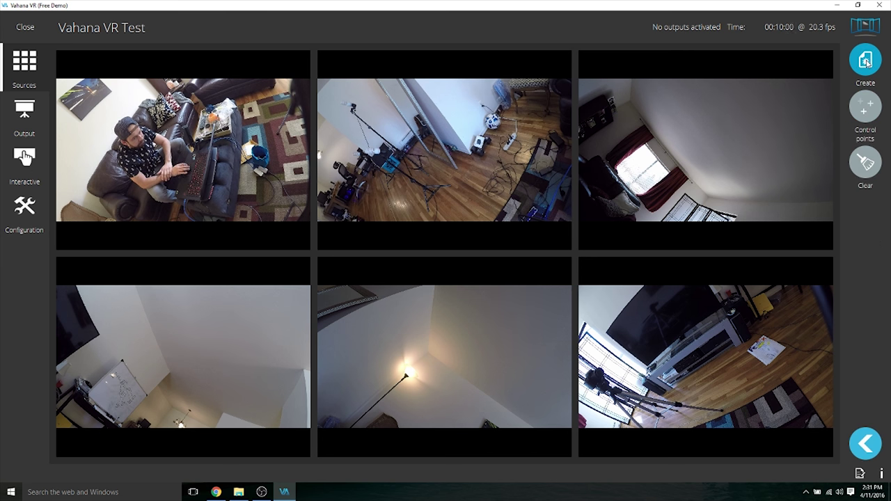
pyautogui.click(867, 61)
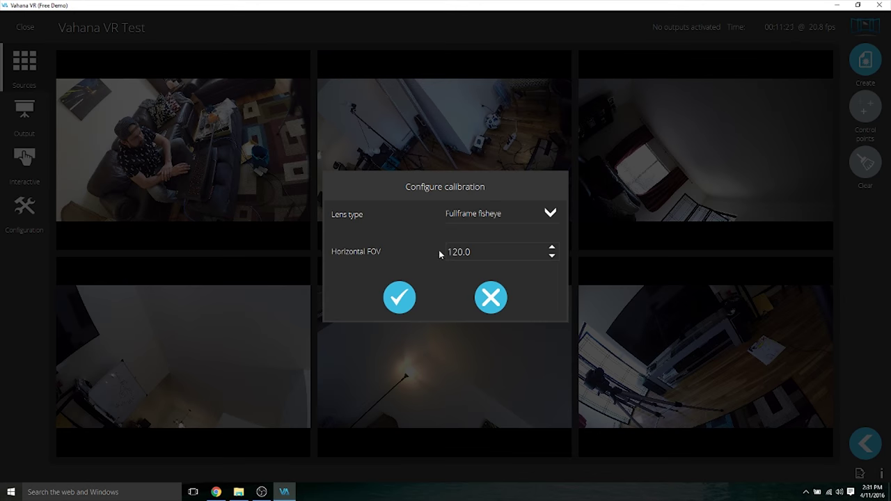
pyautogui.click(398, 302)
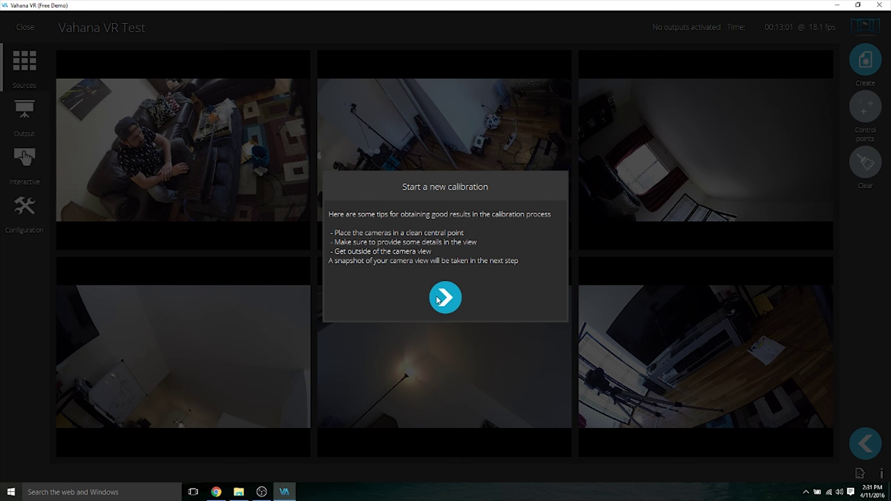
pyautogui.click(440, 299)
pyautogui.click(400, 298)
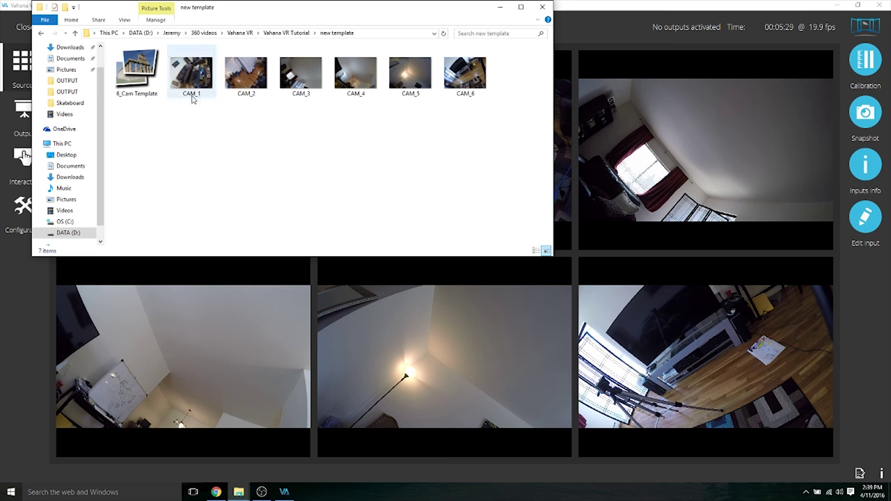
# - Select the CAM_1–CAM_6 snapshots and move the folder window aside
pyautogui.moveTo(192, 117); pyautogui.dragTo(464, 74)
pyautogui.moveTo(464, 73); pyautogui.dragTo(464, 73)
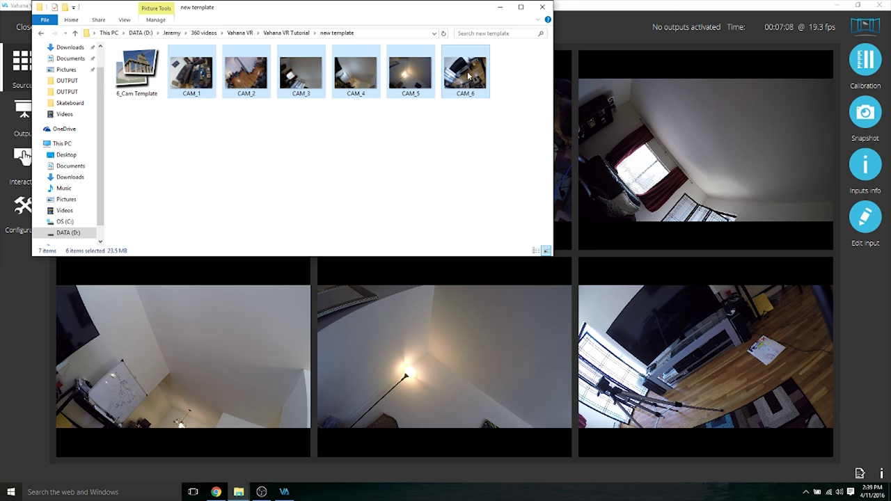
pyautogui.moveTo(321, 12); pyautogui.dragTo(555, 57)
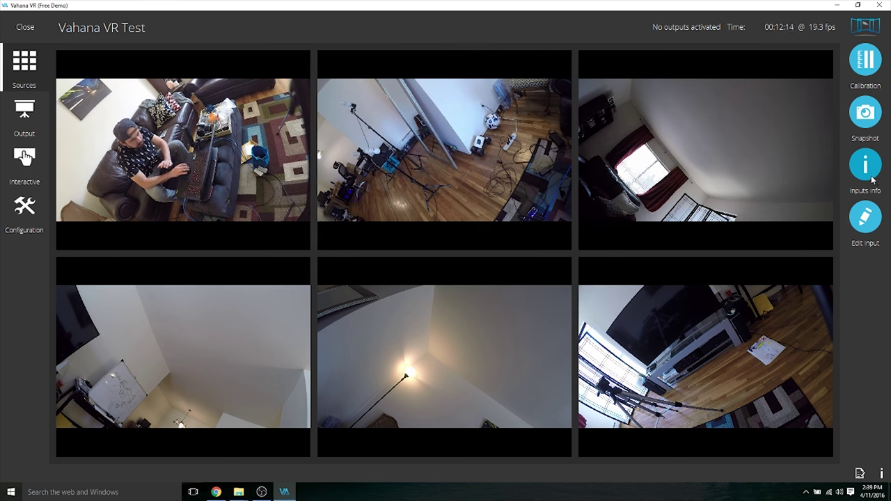
# - Show each feed's 1920x1080 input info, then bring the new template folder back
pyautogui.click(871, 178)
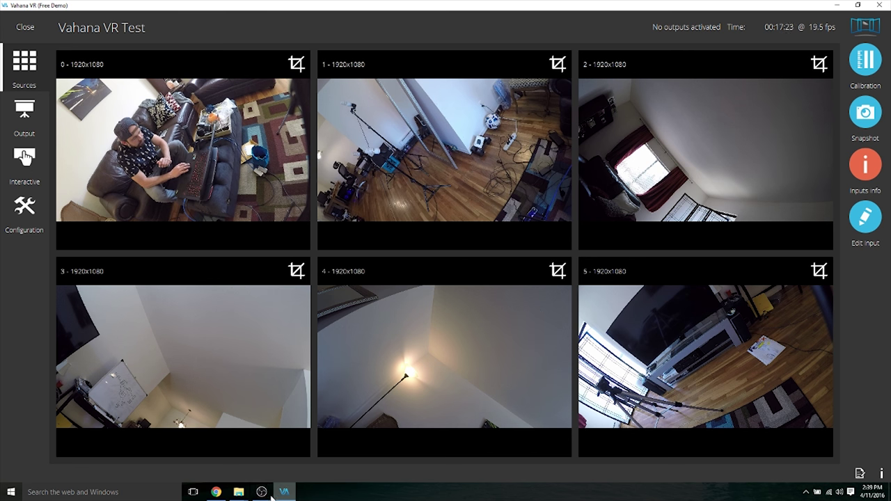
pyautogui.click(288, 453)
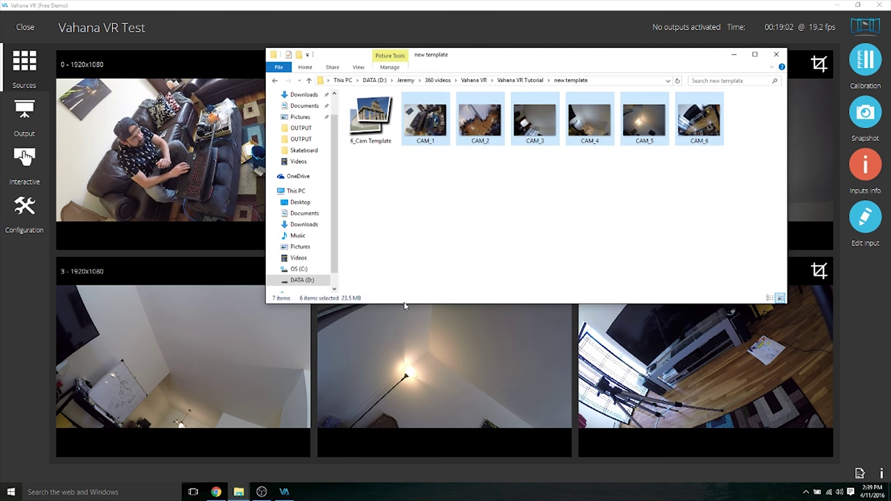
pyautogui.click(439, 165)
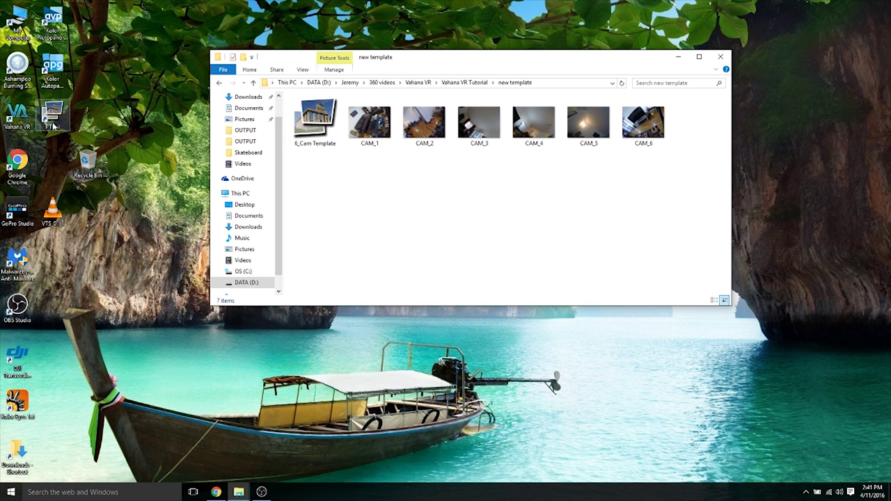
# - Launch PTGui and load the six CAM images into a project
pyautogui.doubleClick(53, 117)
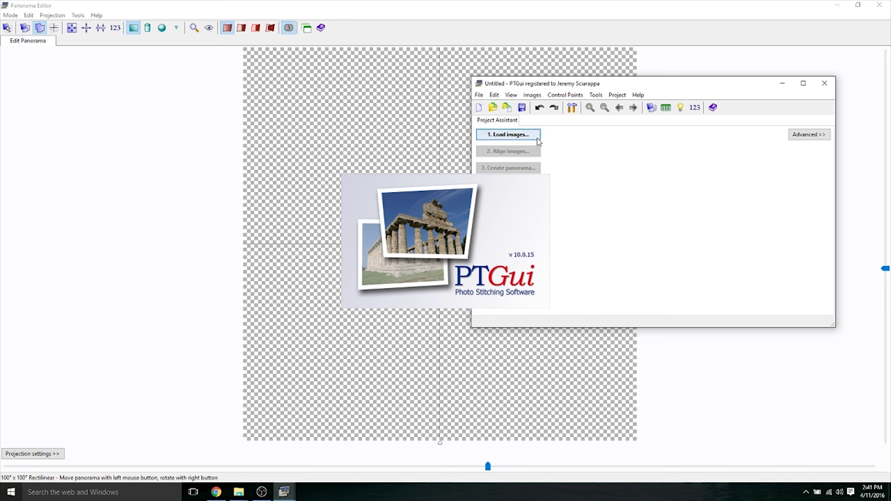
pyautogui.click(509, 135)
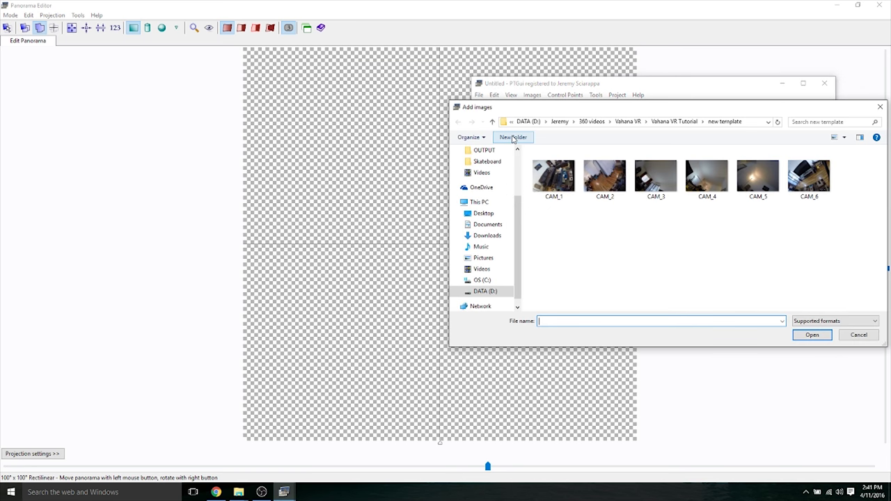
pyautogui.moveTo(555, 234); pyautogui.dragTo(801, 154)
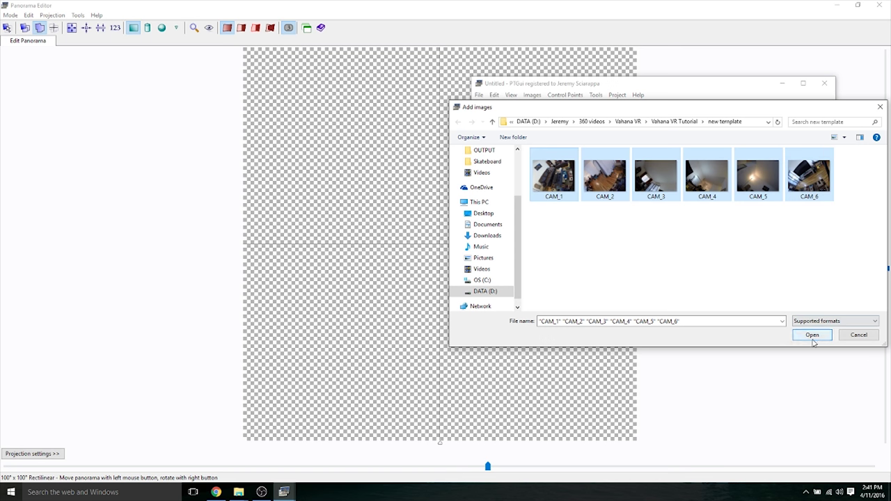
pyautogui.click(812, 336)
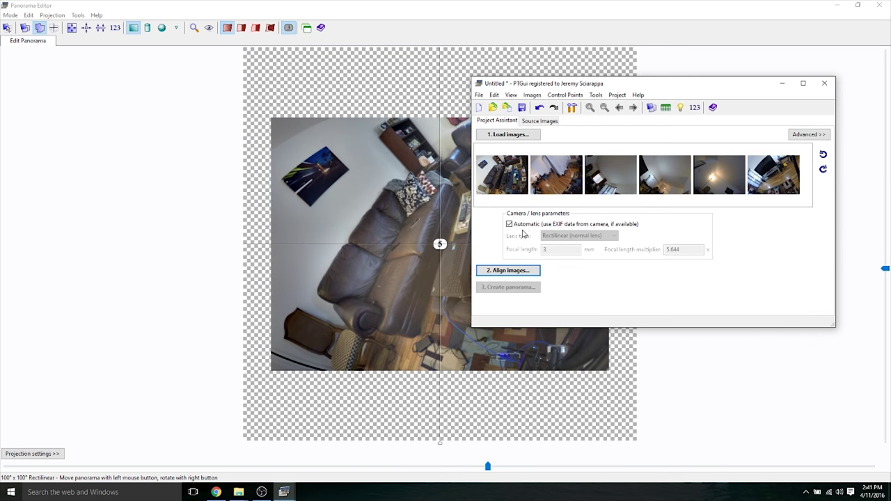
# - Set the lens type to Full Frame Fisheye instead of EXIF detection and align the images
pyautogui.click(509, 224)
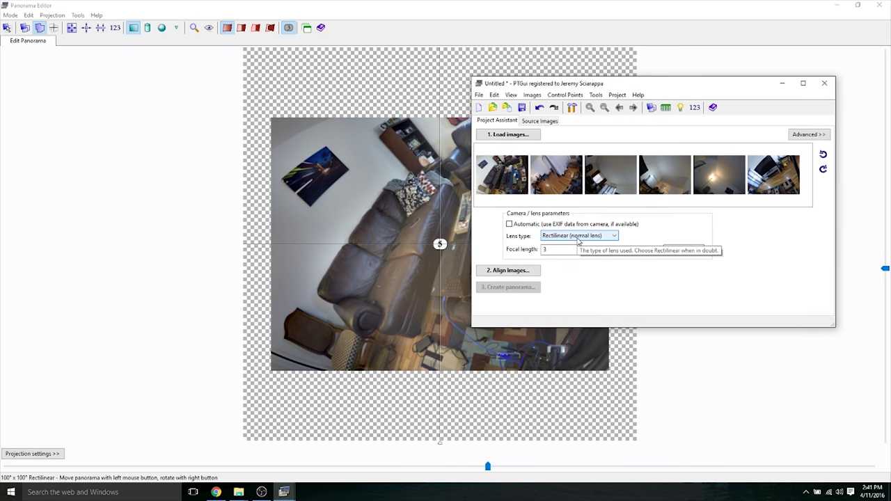
pyautogui.click(578, 237)
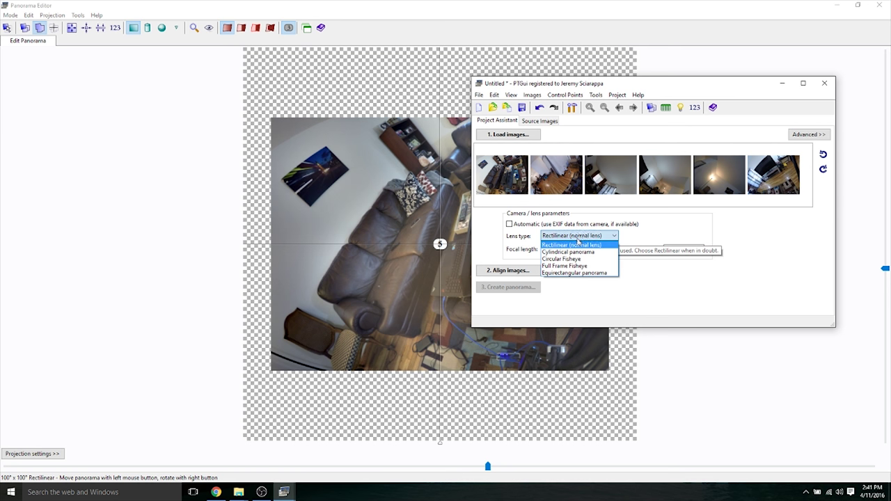
pyautogui.click(572, 267)
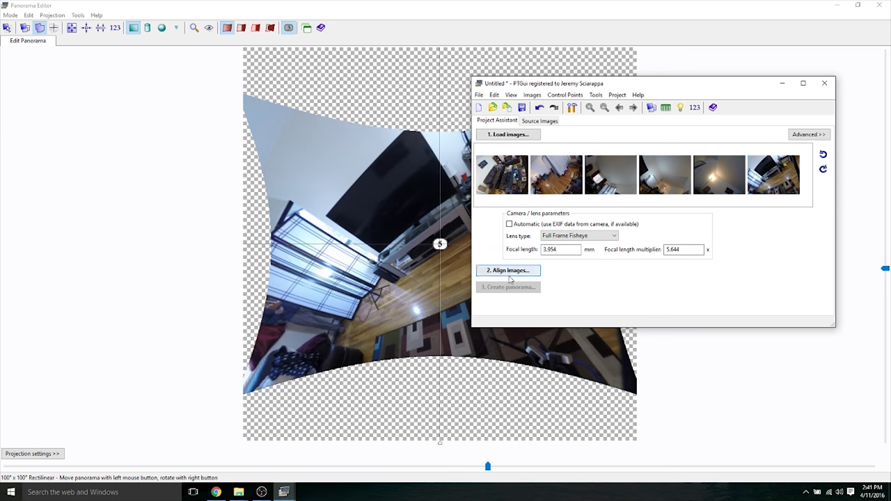
pyautogui.click(509, 276)
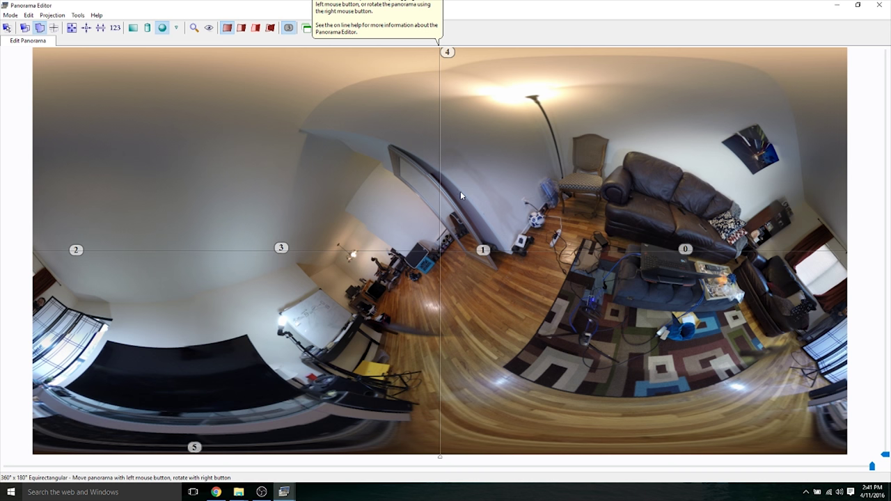
# - Level the panorama so the room stands upright, then go through File > Save as Template
pyautogui.moveTo(470, 213); pyautogui.dragTo(486, 156)
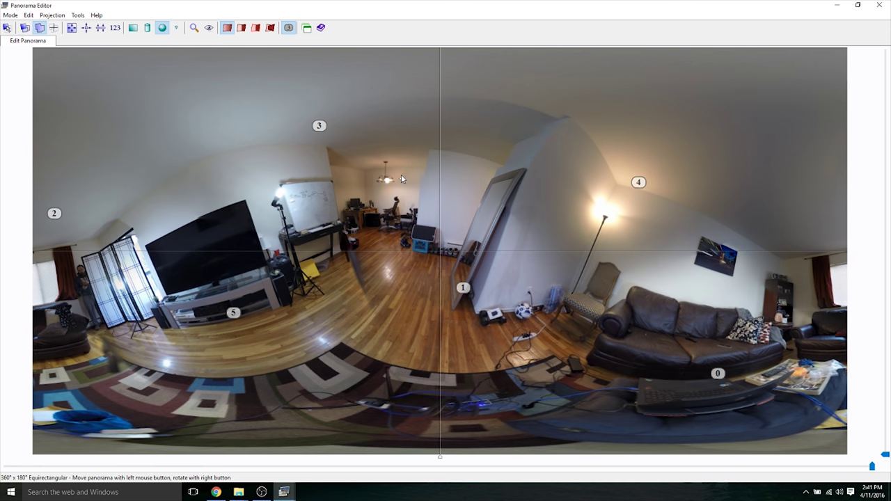
pyautogui.moveTo(401, 174); pyautogui.dragTo(401, 198)
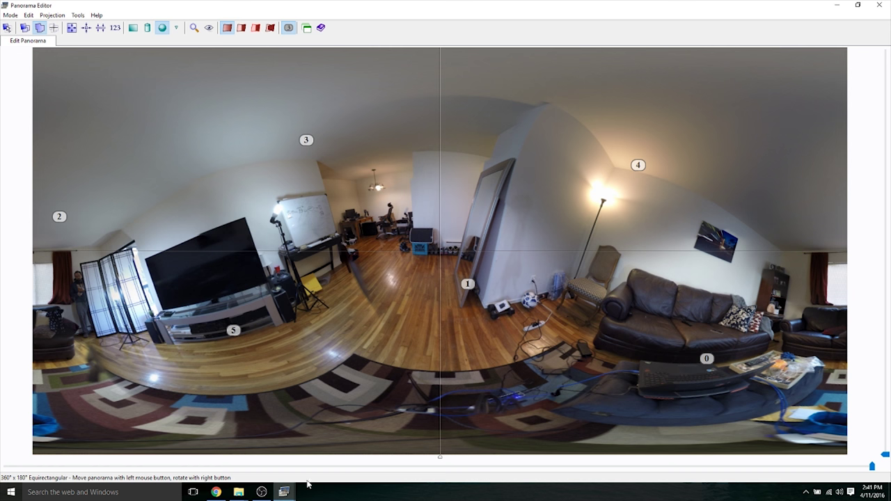
pyautogui.moveTo(286, 491)
pyautogui.click(324, 459)
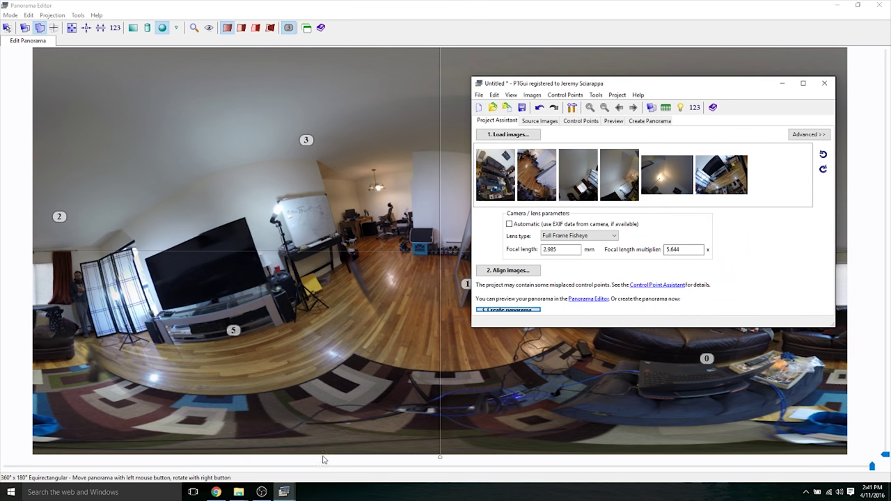
pyautogui.click(479, 95)
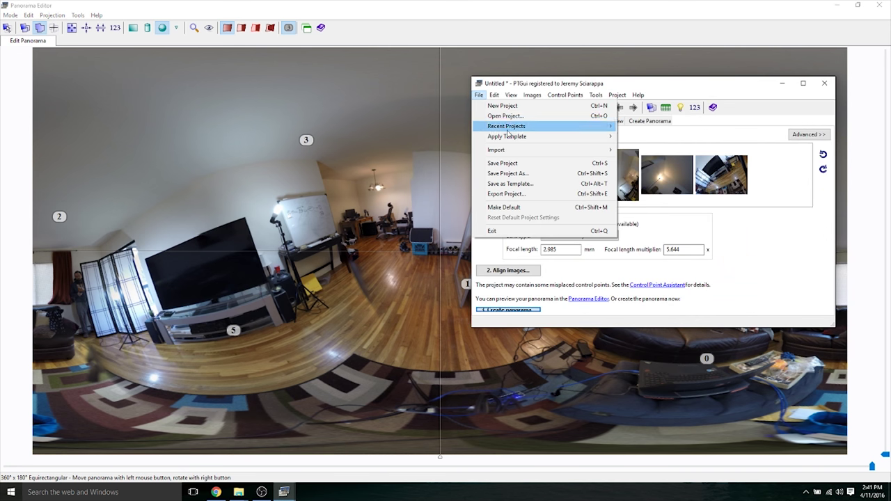
pyautogui.click(509, 184)
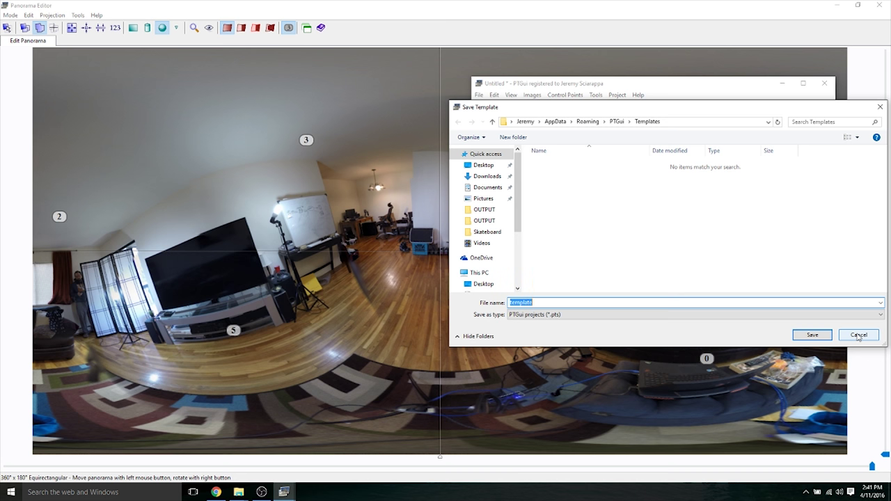
pyautogui.click(858, 336)
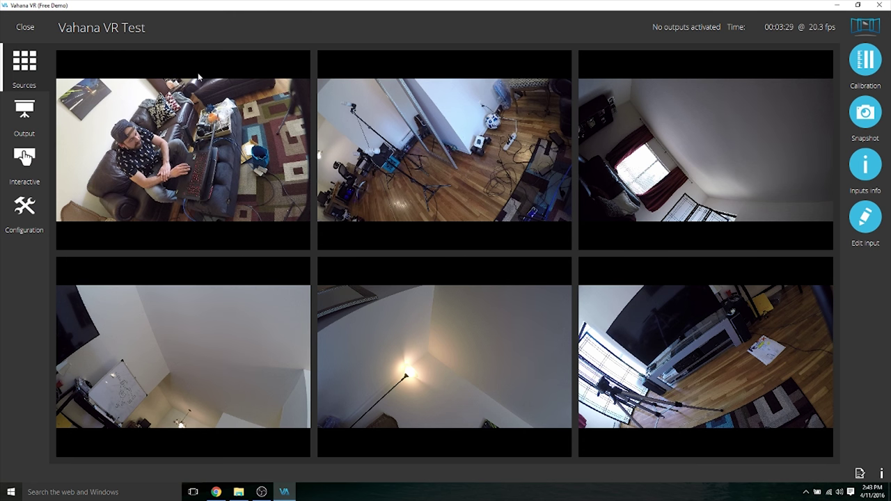
# - Import the 6_Cam Template calibration file and apply it to the six feeds
pyautogui.click(25, 221)
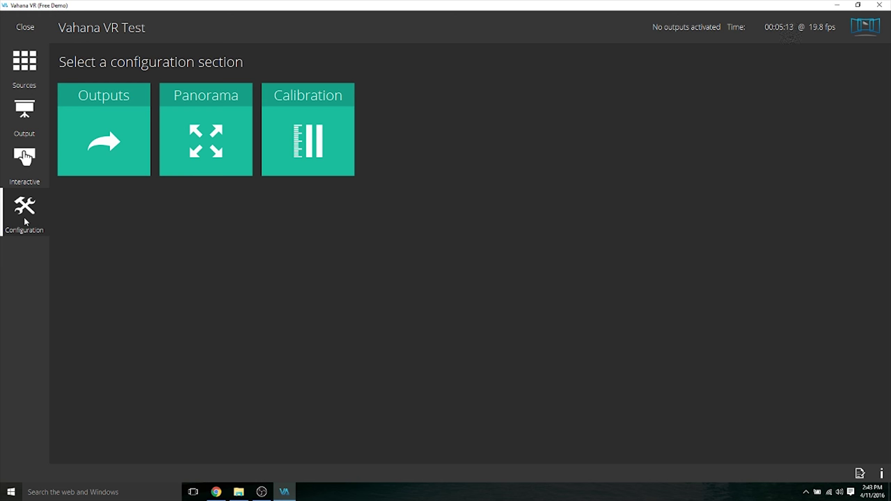
pyautogui.click(322, 143)
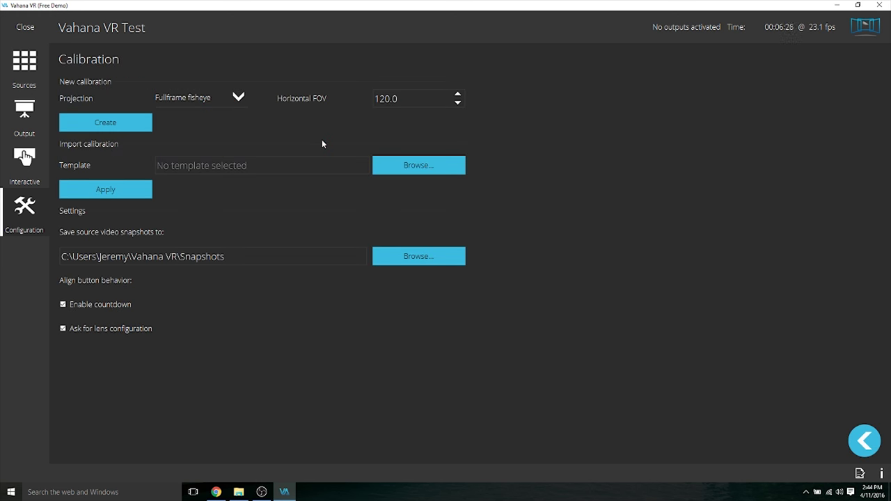
pyautogui.click(404, 165)
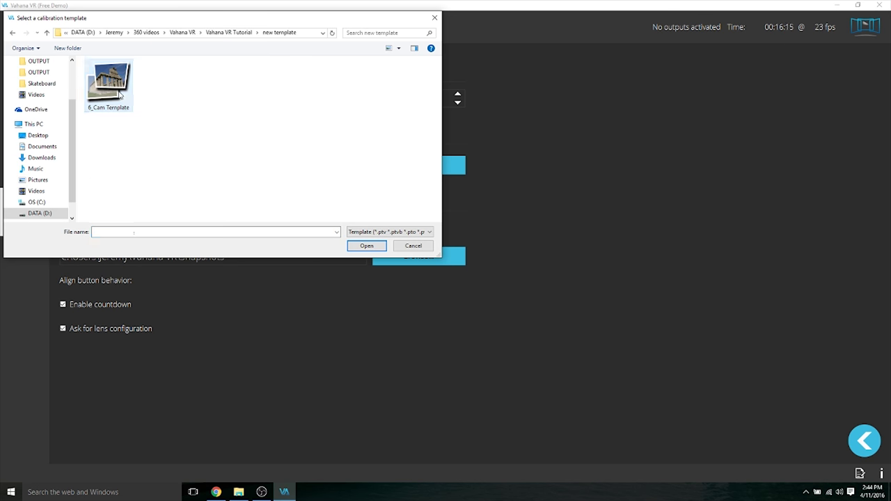
pyautogui.click(121, 98)
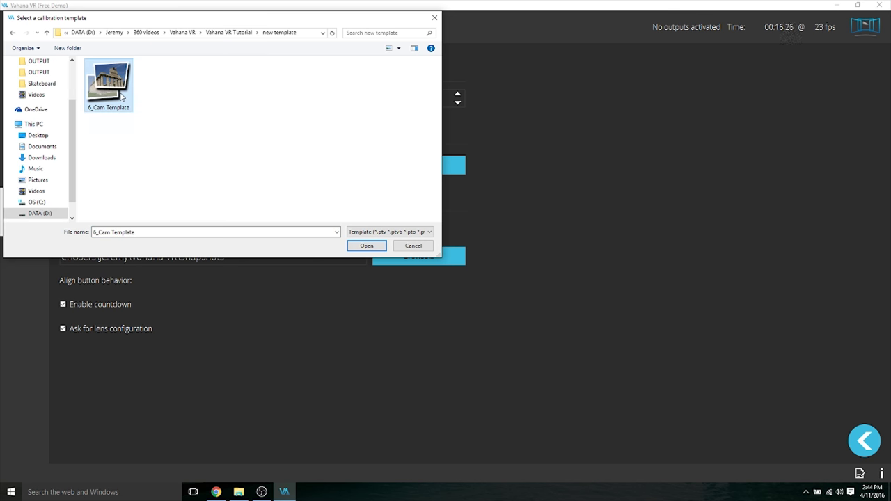
pyautogui.click(366, 245)
pyautogui.click(111, 197)
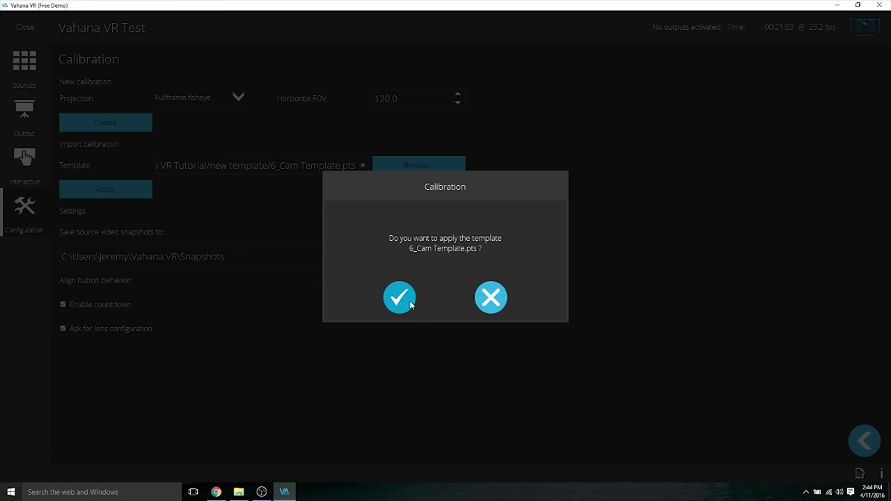
pyautogui.click(408, 301)
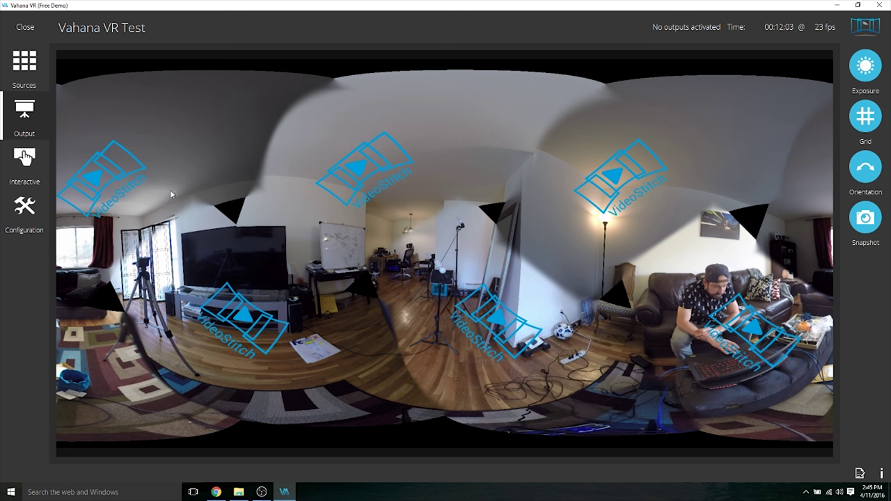
# - Switch to the Interactive view and turn it toward the couch, then the window side
pyautogui.click(30, 166)
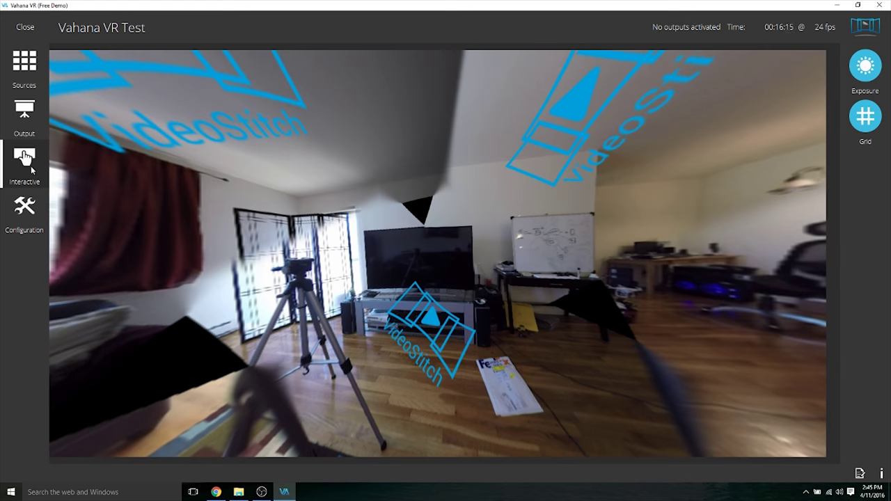
pyautogui.moveTo(470, 207); pyautogui.dragTo(179, 204)
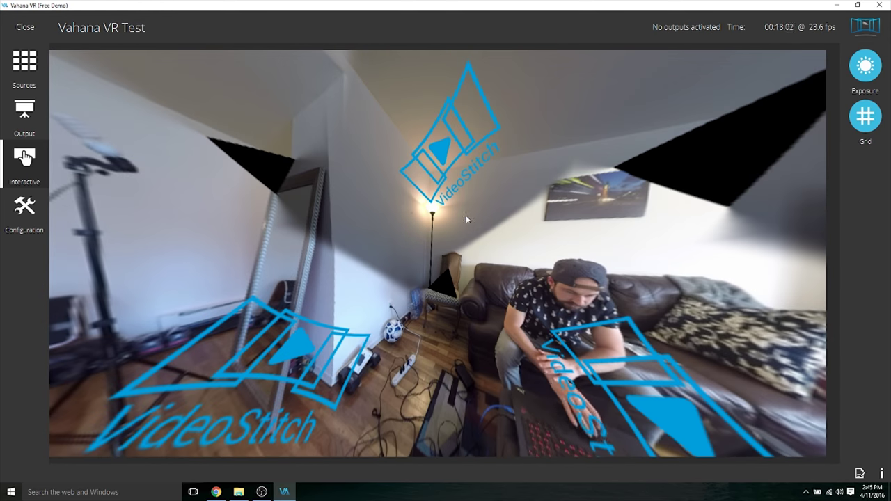
pyautogui.moveTo(466, 215); pyautogui.dragTo(251, 253)
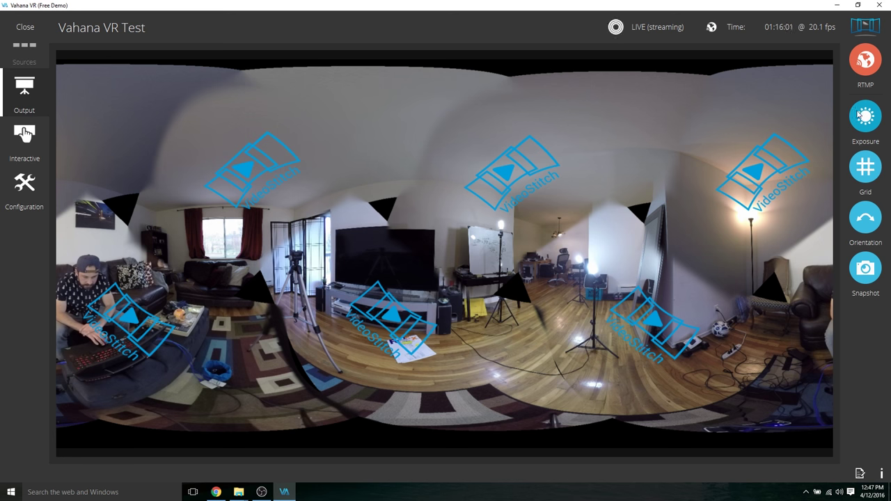
# - Auto-level the panorama orientation once from the Orientation panel
pyautogui.click(865, 200)
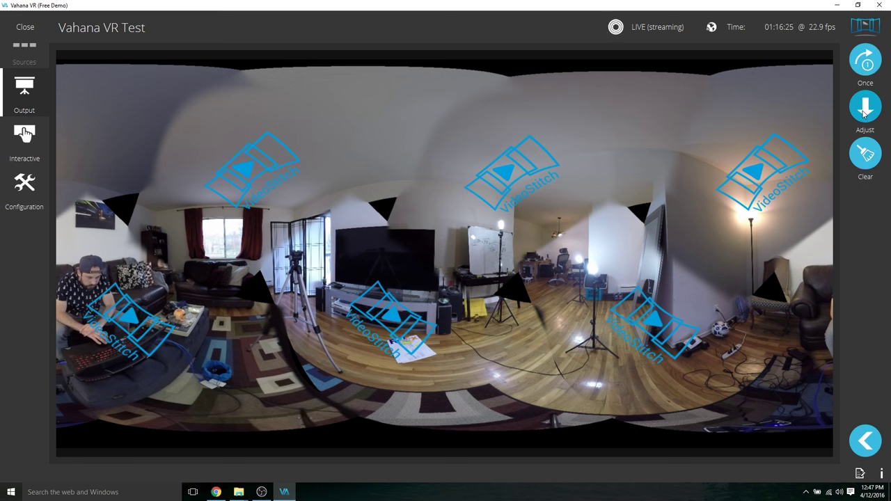
pyautogui.click(865, 62)
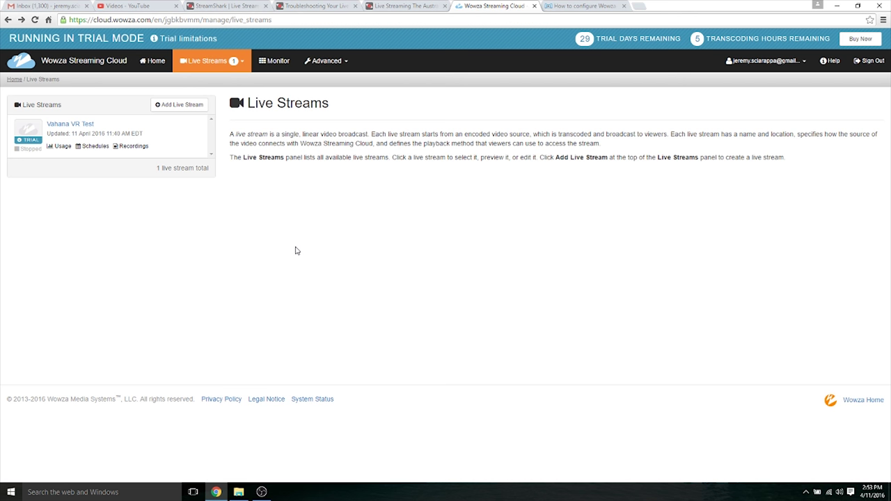
# - Add a live stream named Test Stream broadcasting from US East (Virginia)
pyautogui.click(187, 109)
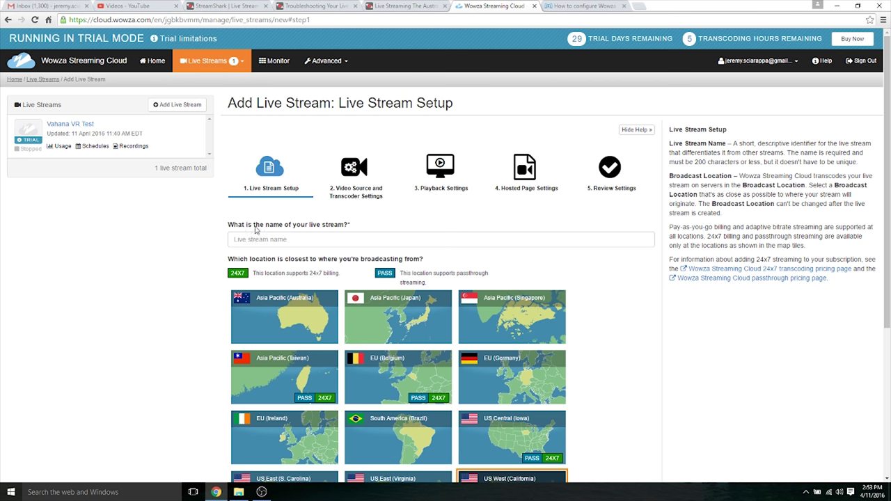
pyautogui.click(258, 240)
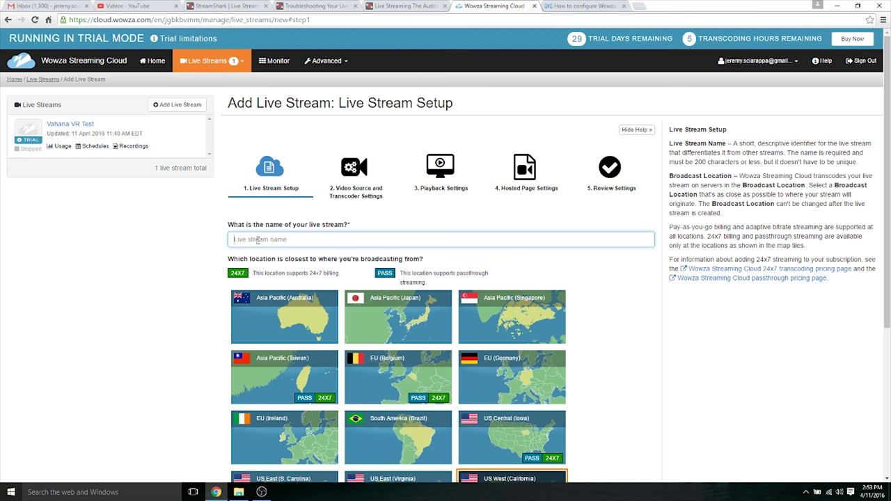
pyautogui.write('Test Stream')
pyautogui.moveTo(883, 214); pyautogui.dragTo(883, 314)
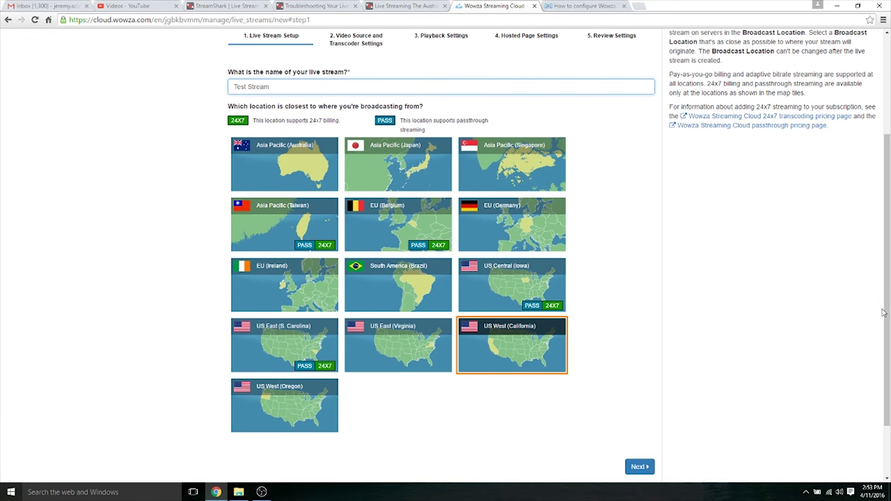
pyautogui.click(382, 339)
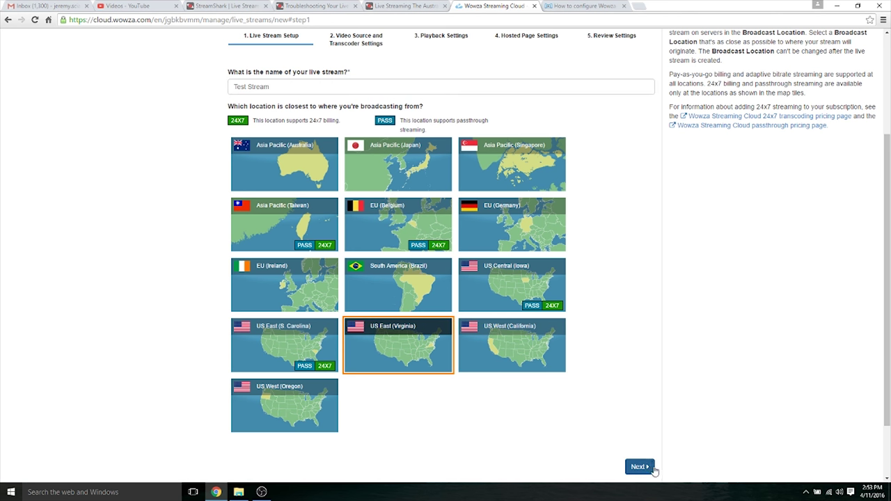
pyautogui.click(639, 467)
# - Choose Other RTMP as the video source and continue to Playback Settings
pyautogui.moveTo(888, 293); pyautogui.dragTo(890, 319)
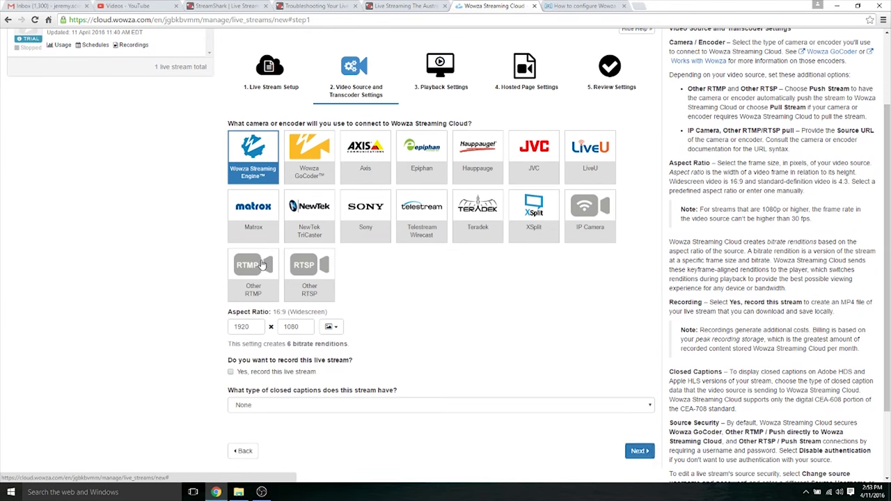
pyautogui.click(262, 265)
pyautogui.moveTo(889, 317); pyautogui.dragTo(889, 333)
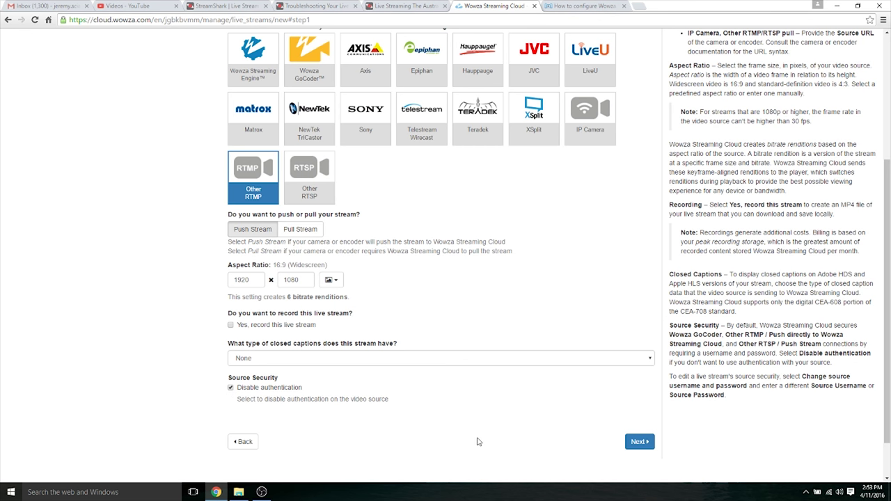
pyautogui.click(636, 443)
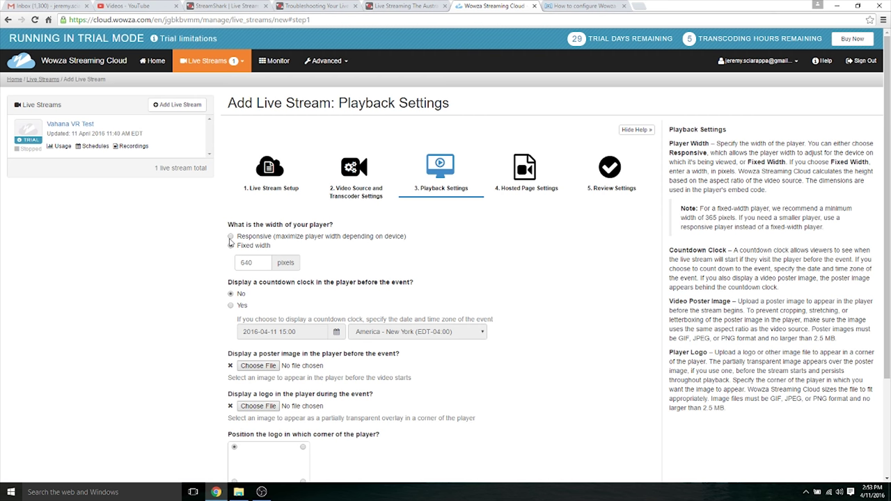
# - Make the stream's player width responsive, then move on to hosted page settings
pyautogui.click(231, 237)
pyautogui.scroll(-2, 888, 233)
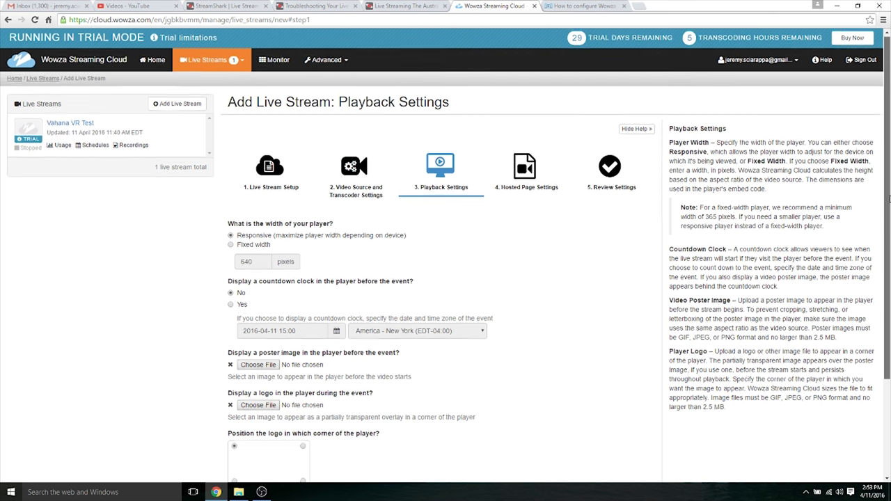
pyautogui.moveTo(889, 234); pyautogui.dragTo(889, 257)
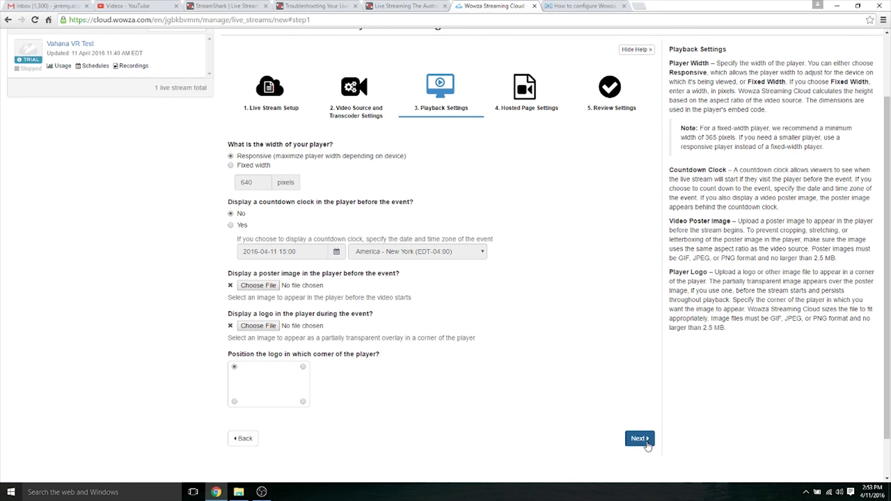
pyautogui.click(641, 438)
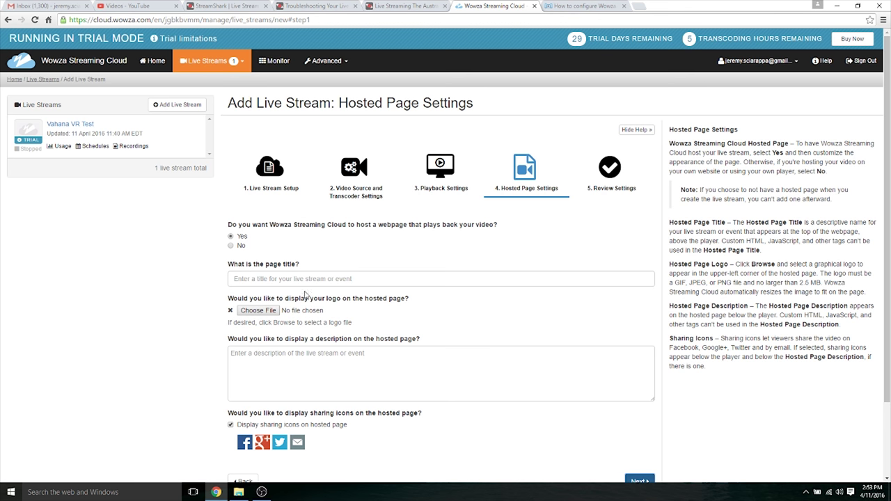
# - Title the hosted page 'test' and turn off the sharing icons
pyautogui.click(302, 279)
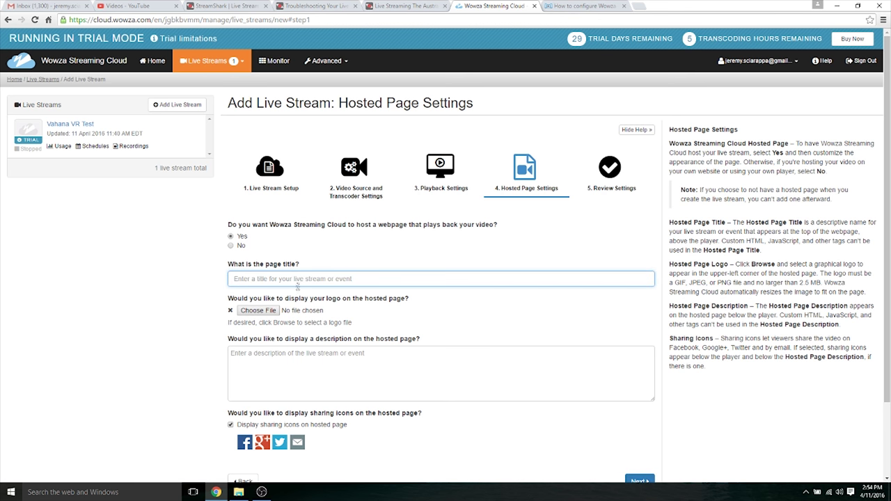
pyautogui.click(257, 371)
pyautogui.click(231, 425)
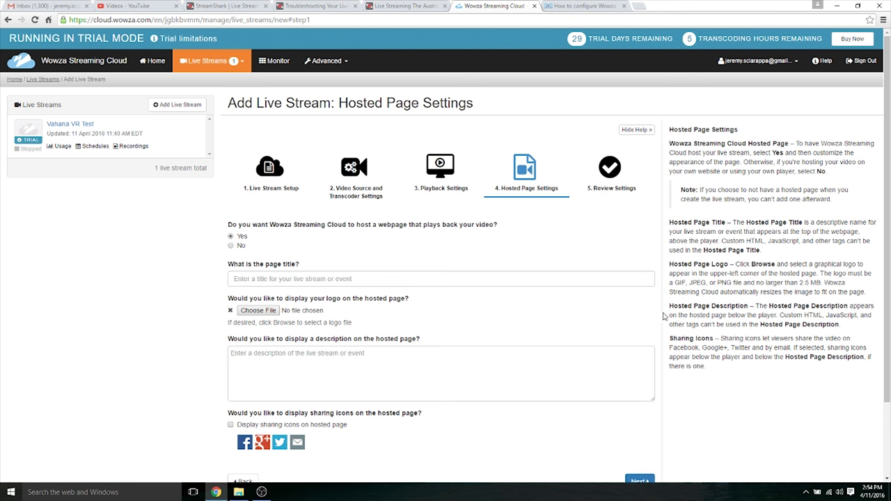
pyautogui.scroll(-1, 888, 308)
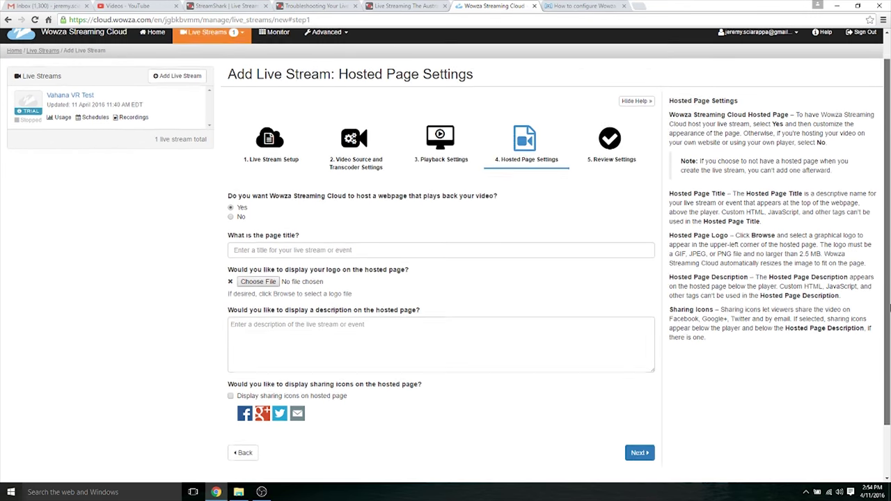
pyautogui.scroll(-1, 889, 308)
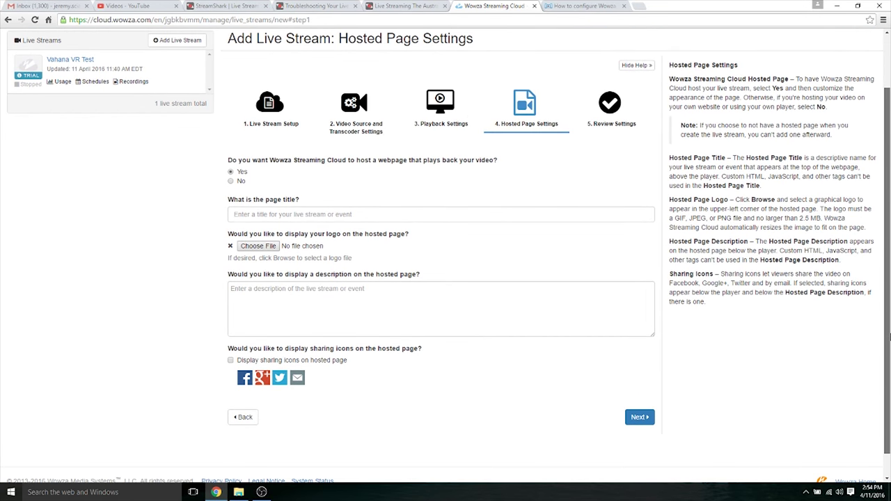
pyautogui.click(379, 215)
pyautogui.write('test')
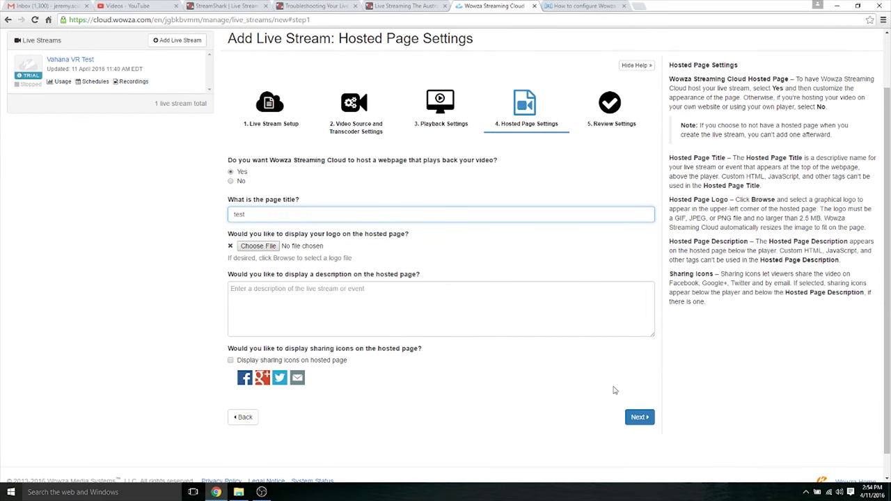
# - Review the settings and finish creating the live stream
pyautogui.click(643, 418)
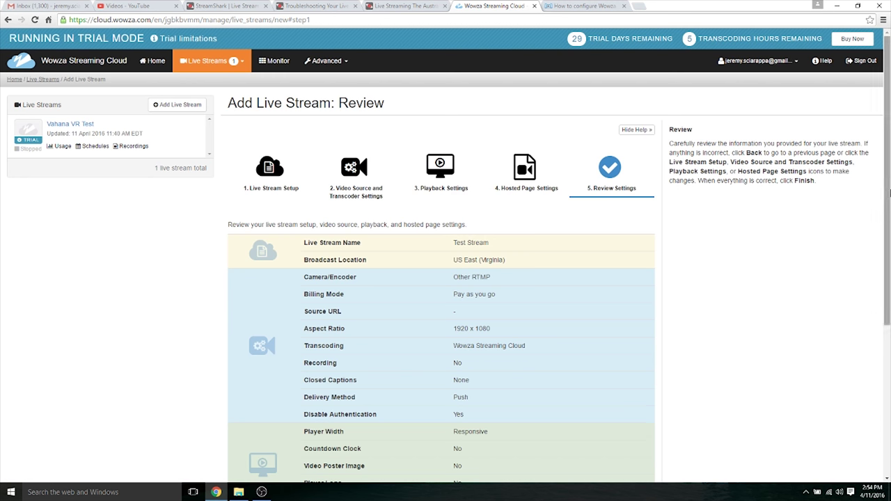
pyautogui.moveTo(889, 200); pyautogui.dragTo(889, 353)
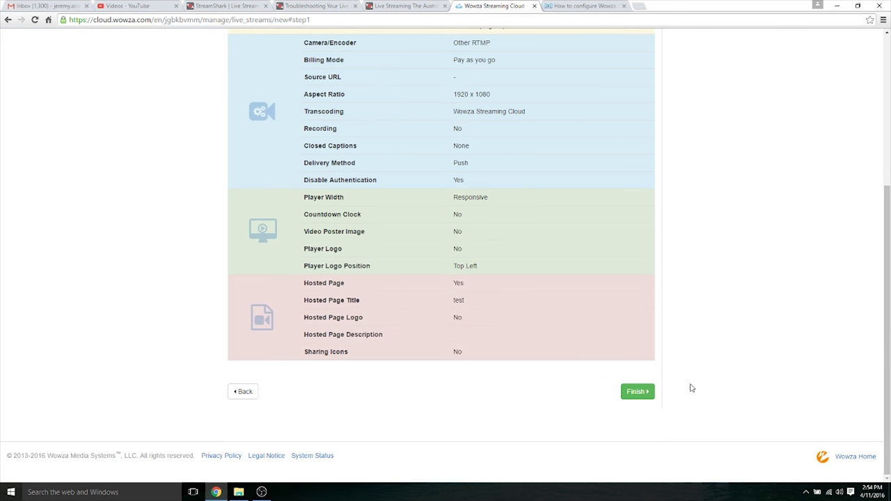
pyautogui.click(636, 391)
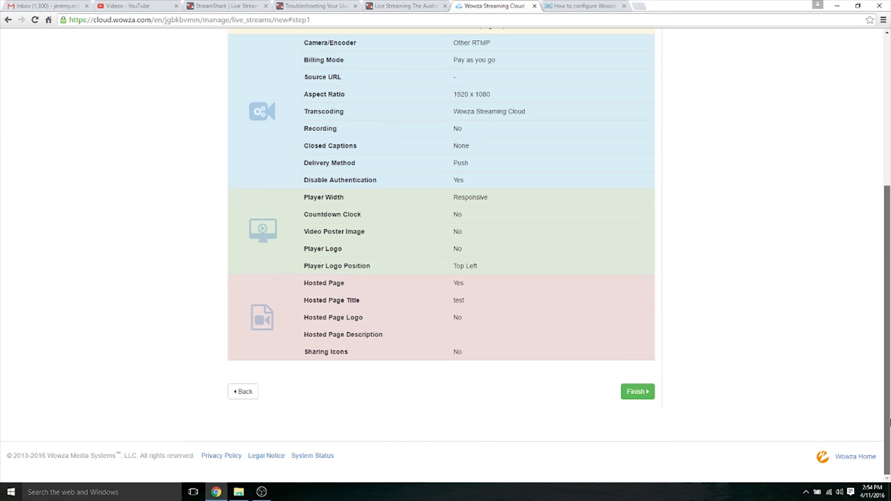
pyautogui.moveTo(888, 209); pyautogui.dragTo(888, 185)
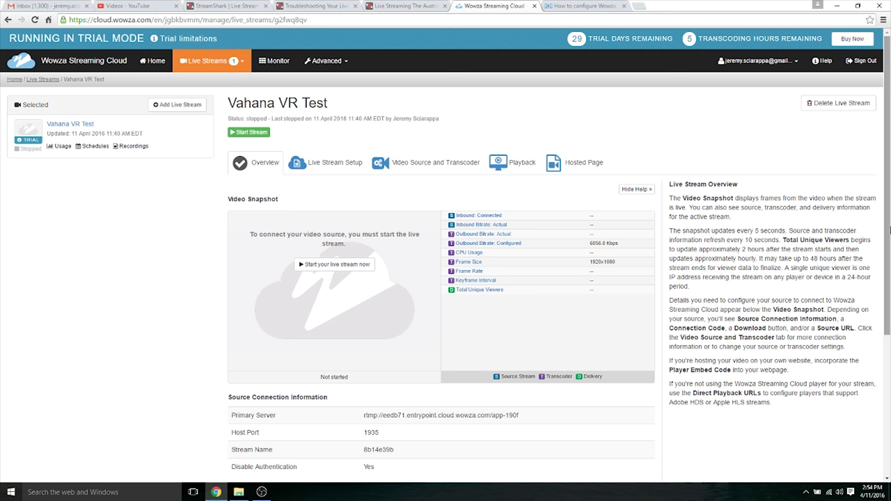
# - Select the Primary Server address and Stream Name in the Source Connection Information
pyautogui.moveTo(887, 230); pyautogui.dragTo(888, 313)
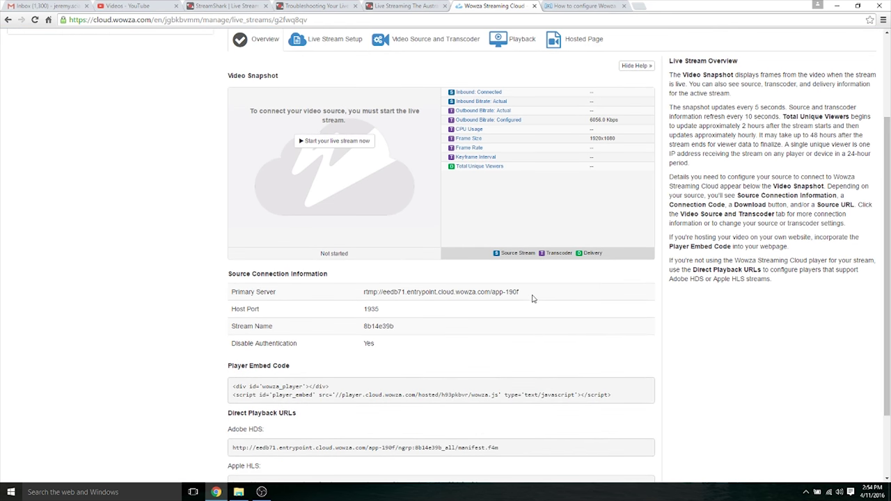
pyautogui.moveTo(528, 297); pyautogui.dragTo(364, 292)
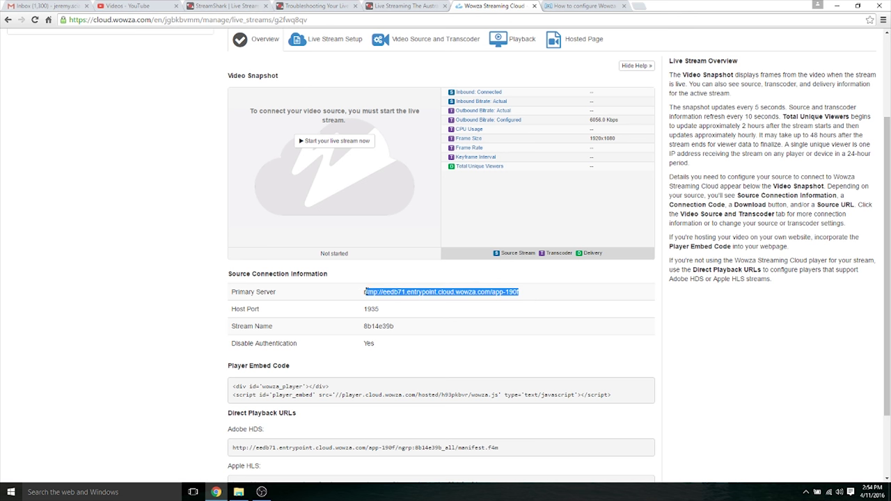
pyautogui.moveTo(397, 326); pyautogui.dragTo(363, 325)
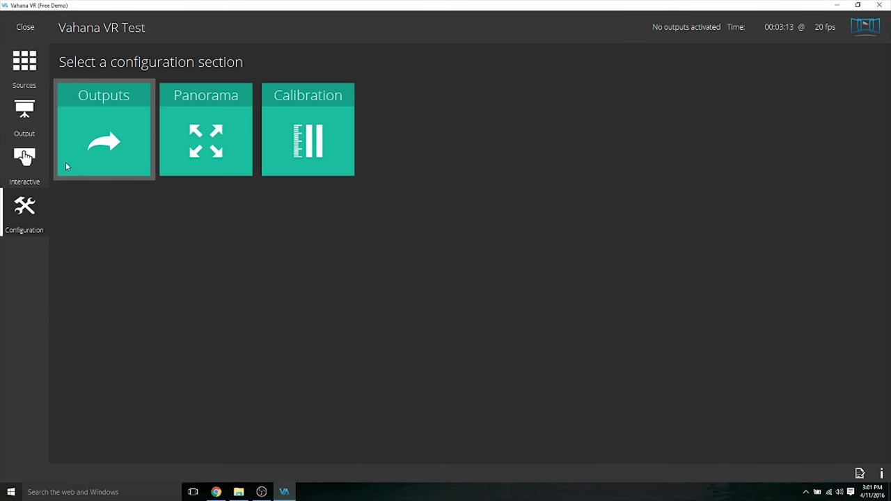
# - Add a new RTMP Stream output under Vahana VR's Outputs configuration
pyautogui.click(65, 161)
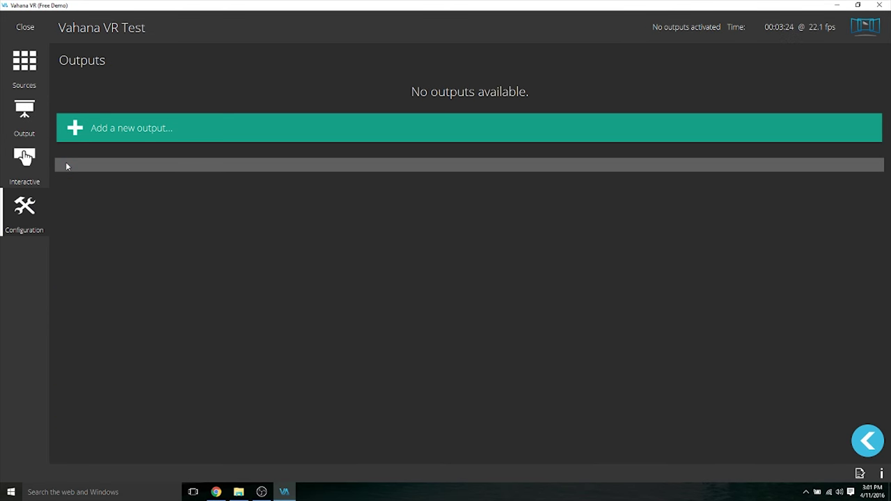
pyautogui.click(144, 136)
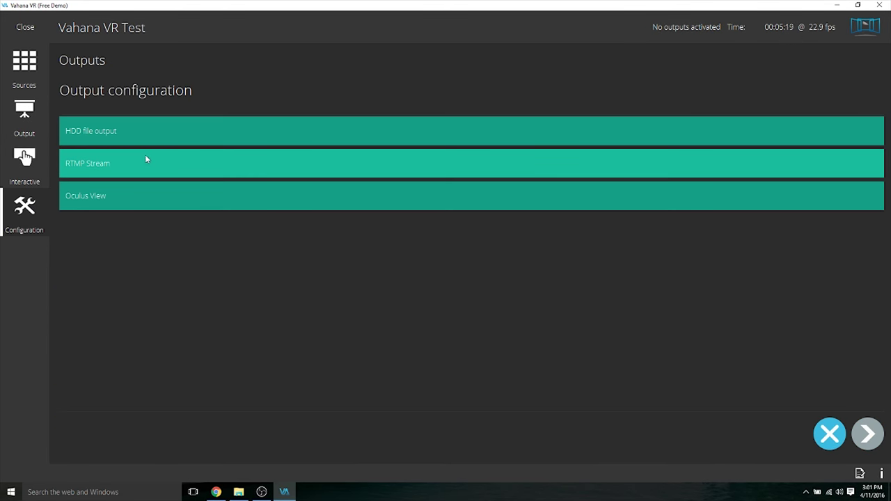
pyautogui.click(145, 160)
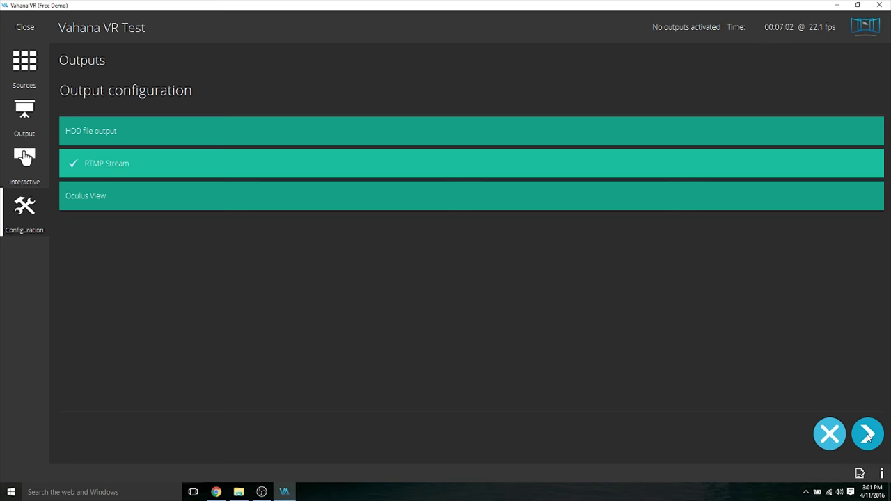
pyautogui.click(867, 434)
# - Replace the Stream URL with the Wowza server address plus stream name, and save
pyautogui.hotkey('ctrl', 'a')
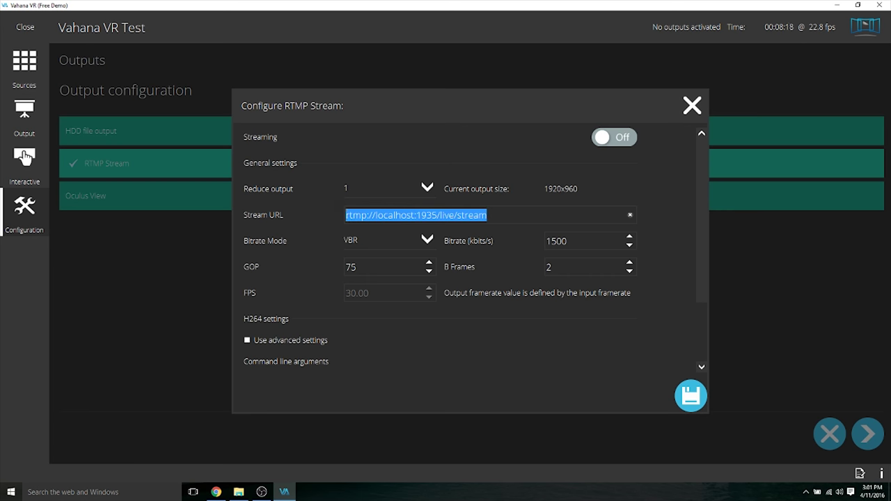
pyautogui.press('BackSpace')
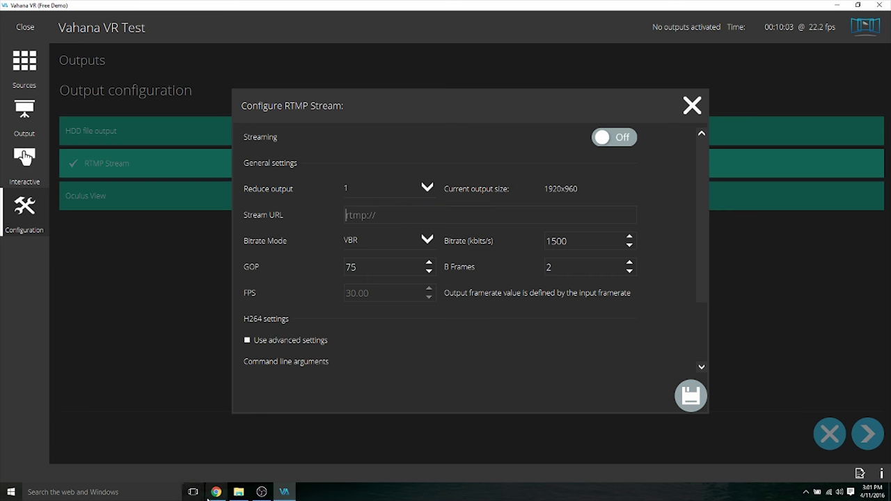
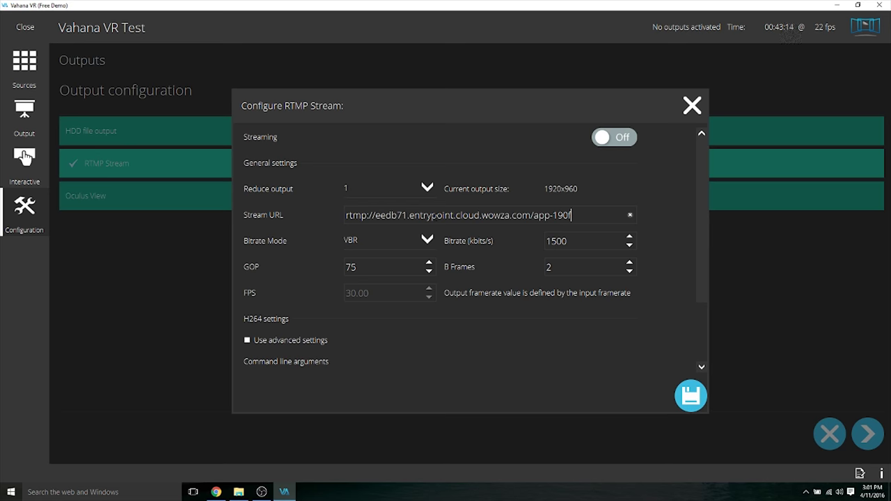
pyautogui.click(215, 492)
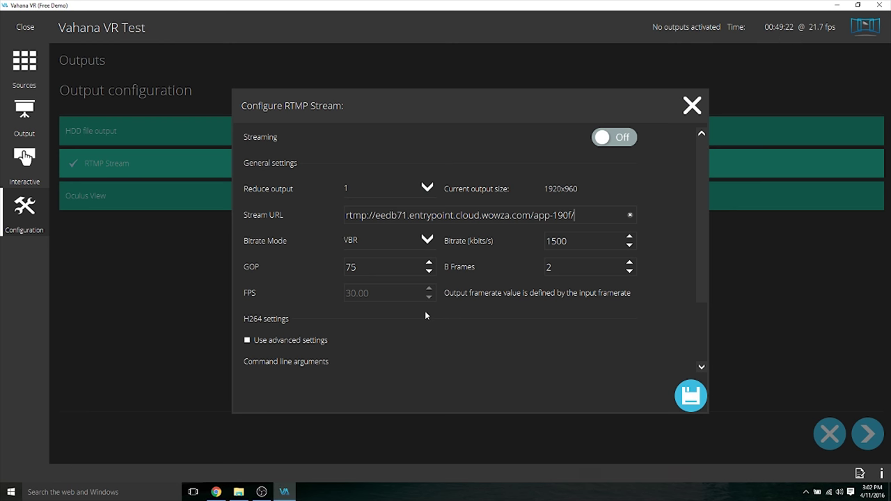
pyautogui.click(691, 395)
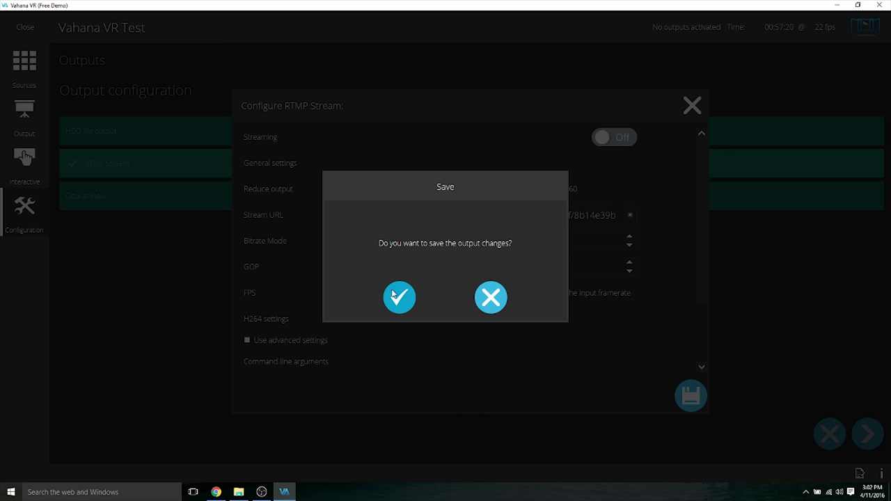
pyautogui.click(397, 298)
pyautogui.click(327, 107)
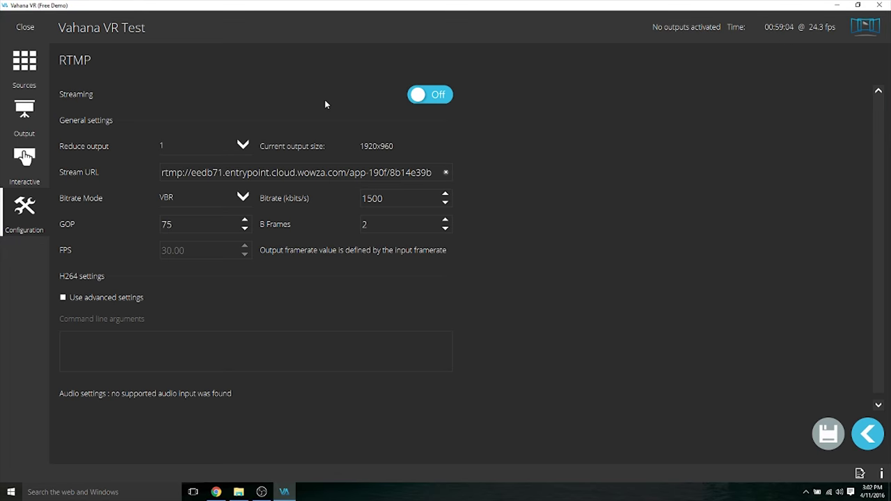
pyautogui.click(216, 491)
# - Start the Vahana VR Test live stream in Wowza and confirm the Start prompt
pyautogui.scroll(1, 890, 306)
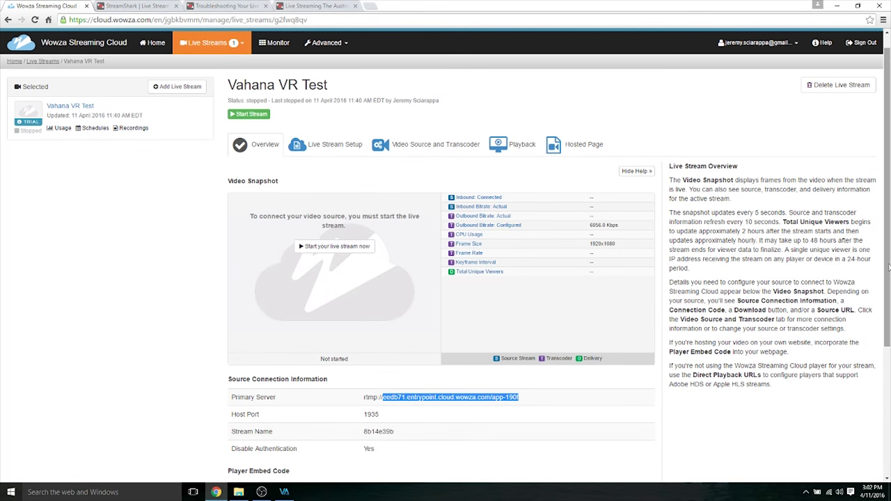
pyautogui.click(258, 117)
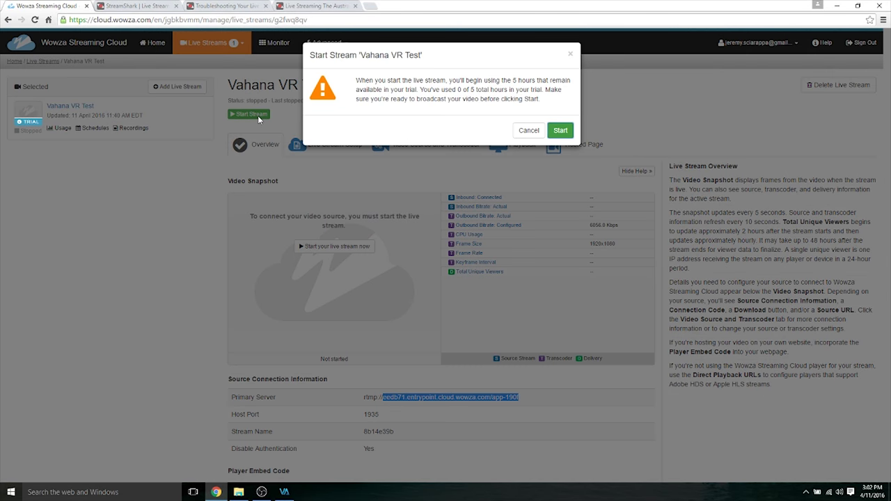
pyautogui.click(555, 132)
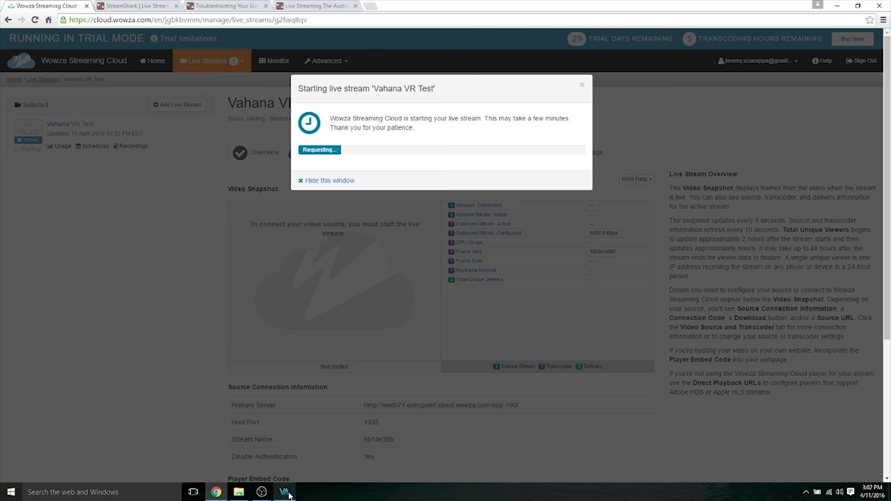
pyautogui.moveTo(289, 493)
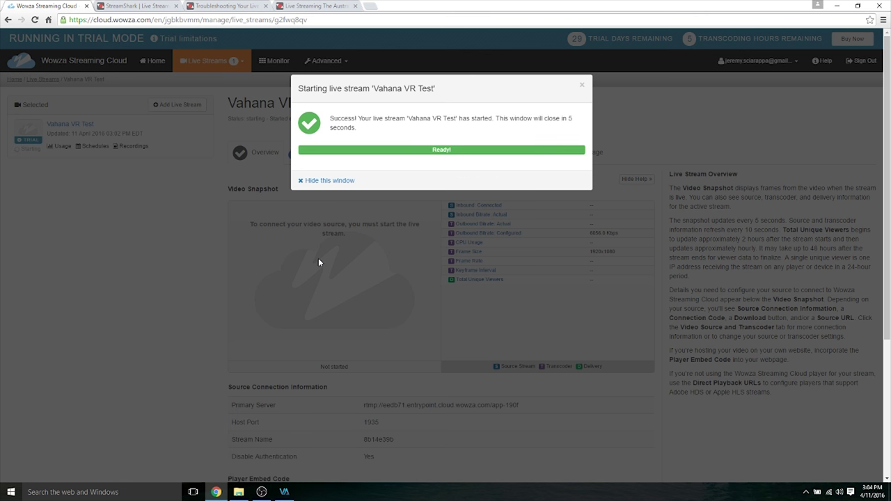
pyautogui.click(285, 492)
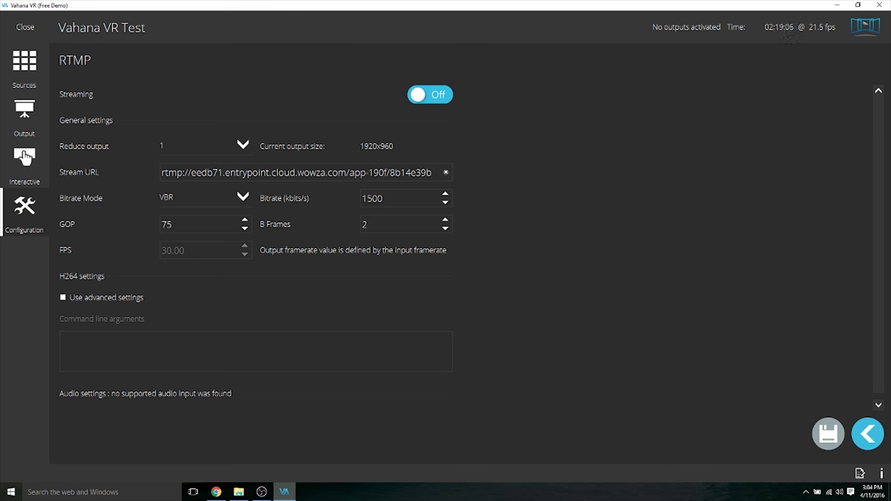
# - Switch Vahana VR's RTMP Streaming to On and return to the Wowza stream page
pyautogui.click(420, 94)
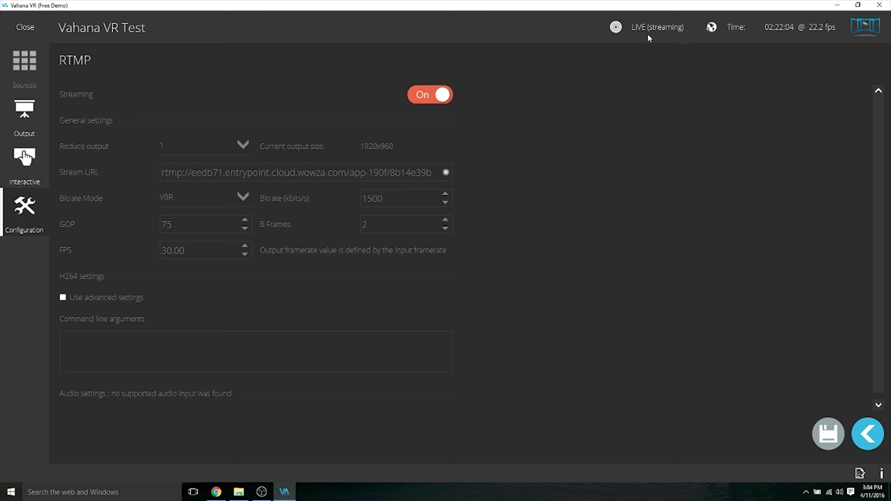
pyautogui.click(217, 492)
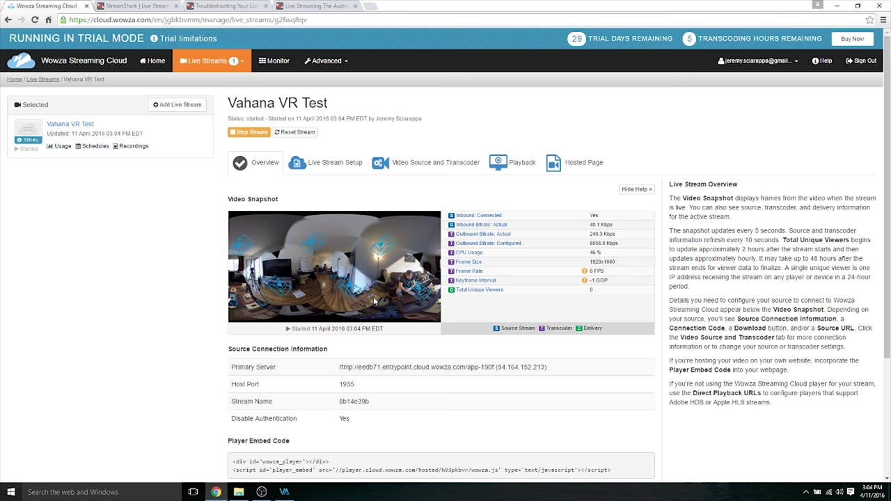
# - Open the Playback tab and scroll to the HDS and HLS Direct Playback URLs
pyautogui.click(508, 160)
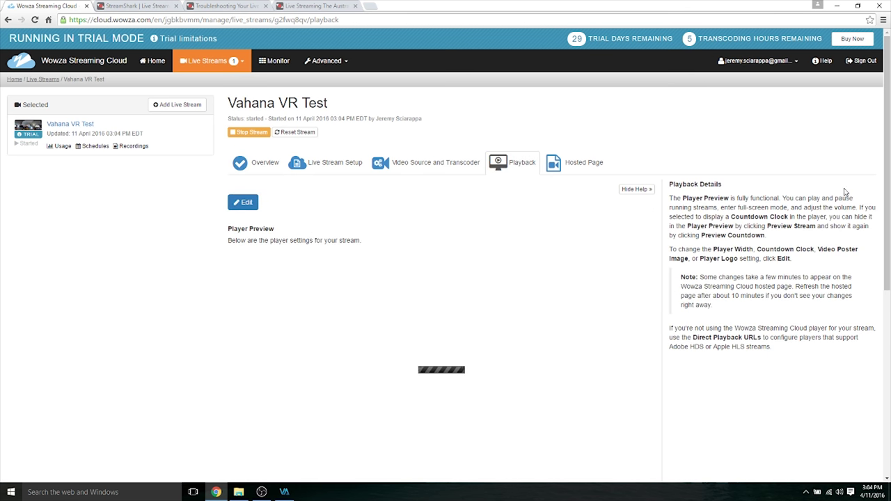
pyautogui.moveTo(889, 172); pyautogui.dragTo(889, 239)
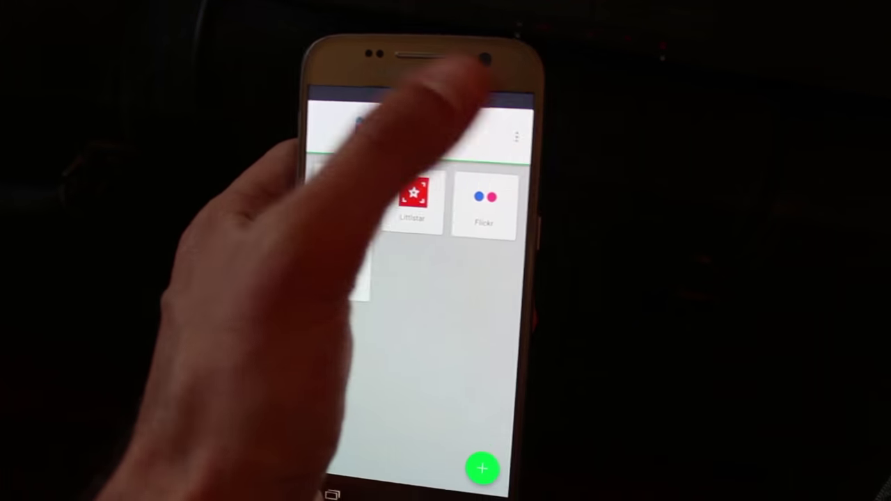
# - Play the Wowza stream in SpherePlay through Open URL with the pasted address
pyautogui.click(517, 135)
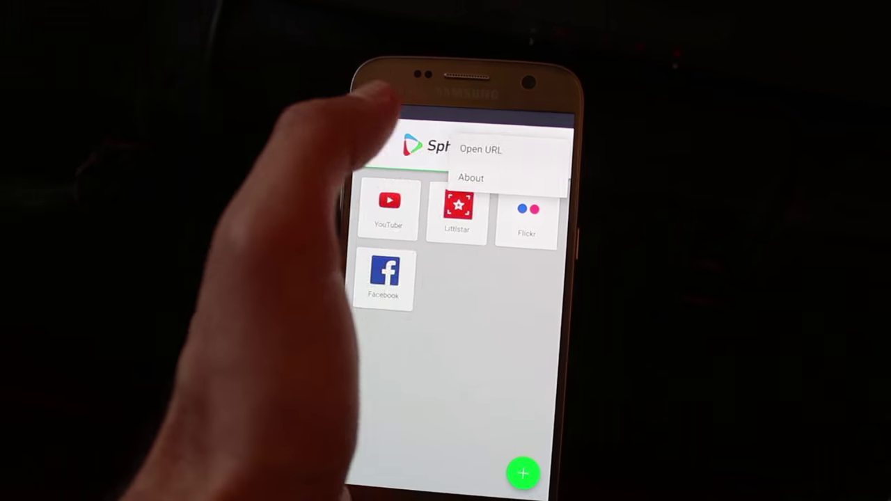
pyautogui.click(481, 147)
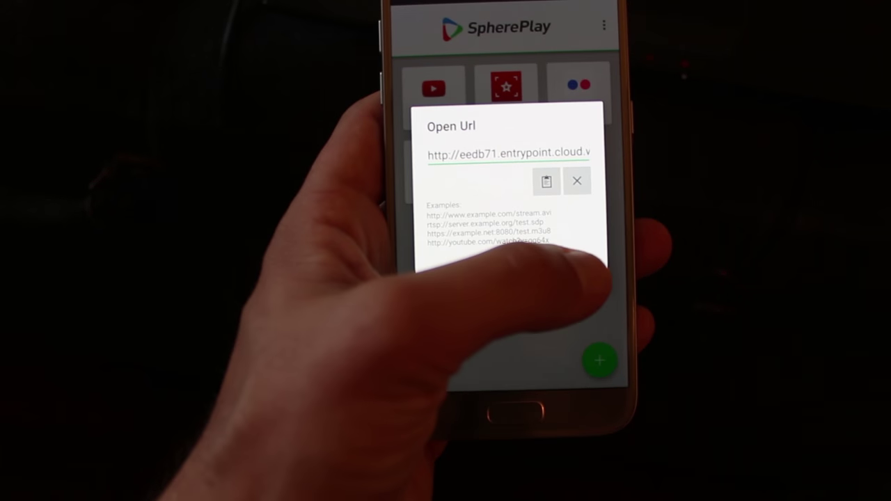
pyautogui.click(579, 258)
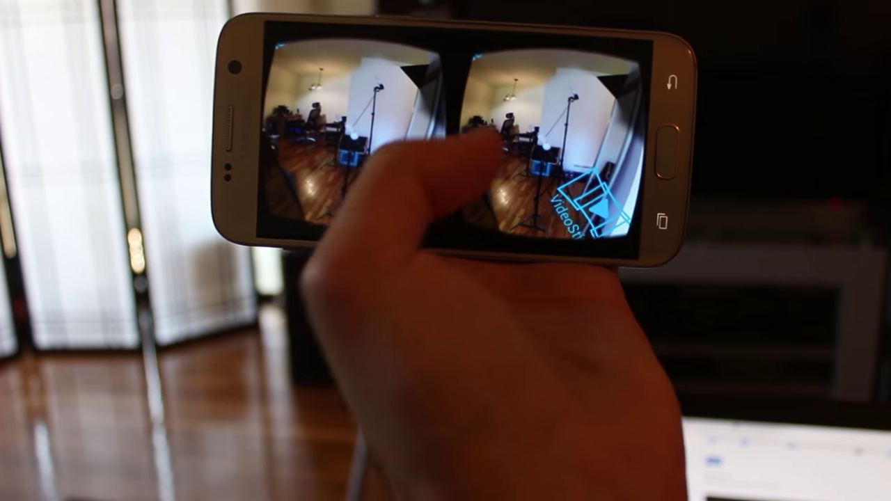
# - Bring up SpherePlay's playback controls over the live stereo 360 view
pyautogui.click(591, 229)
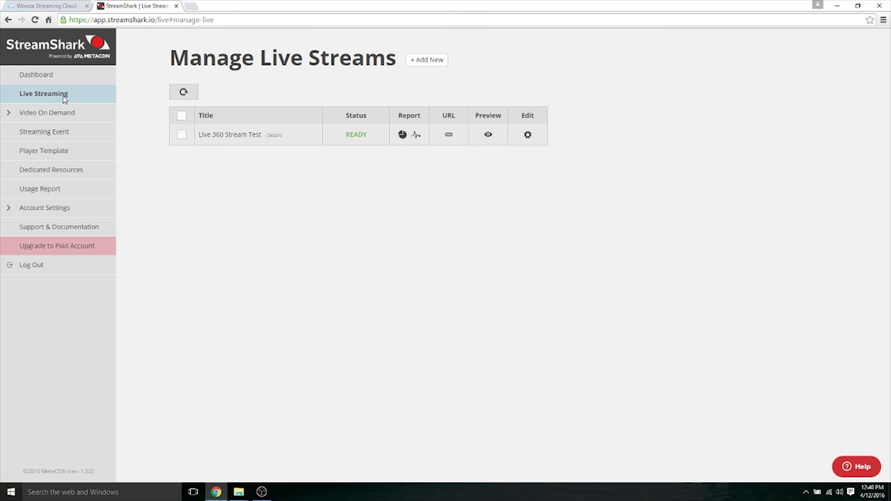
pyautogui.click(428, 61)
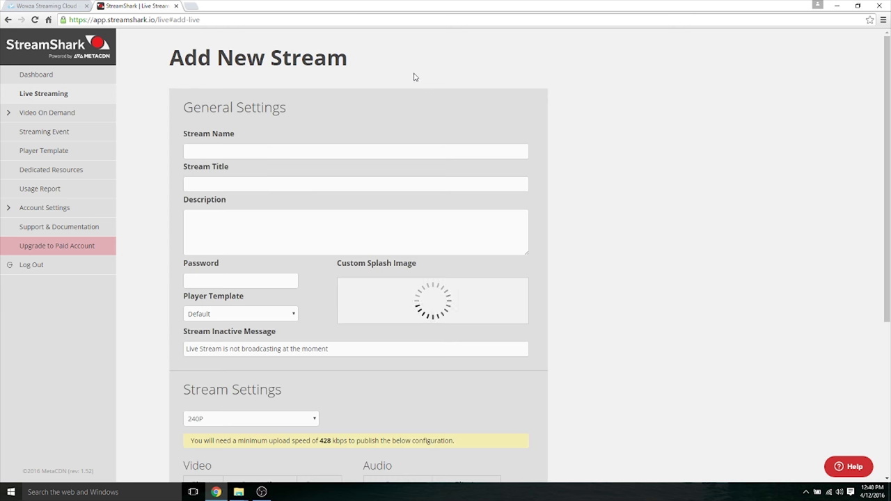
pyautogui.click(277, 153)
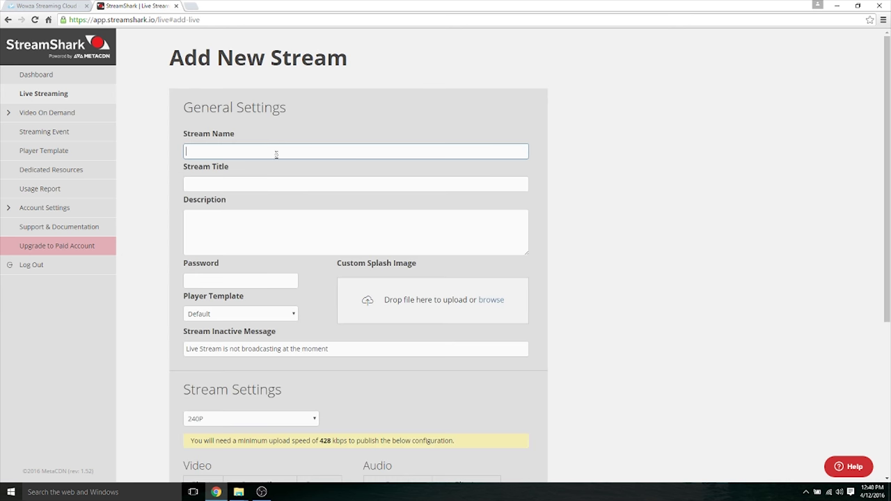
pyautogui.click(229, 216)
pyautogui.click(225, 282)
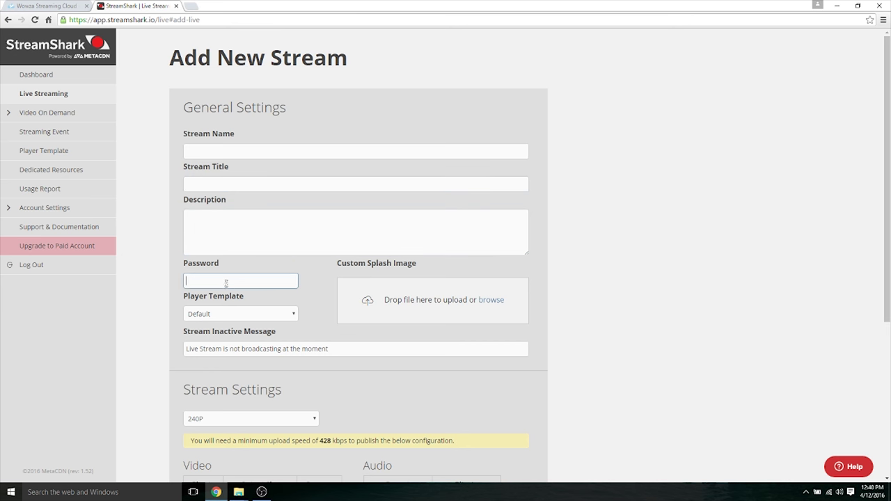
pyautogui.moveTo(888, 196); pyautogui.dragTo(887, 305)
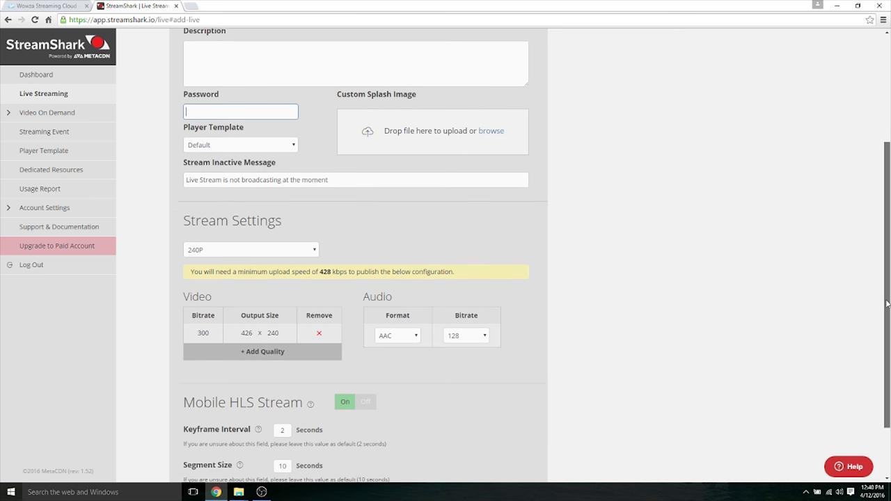
pyautogui.click(299, 251)
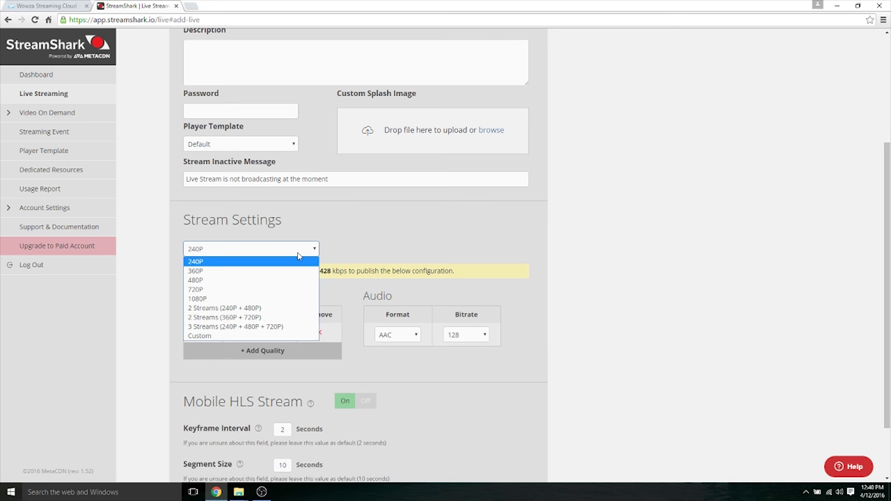
pyautogui.click(355, 248)
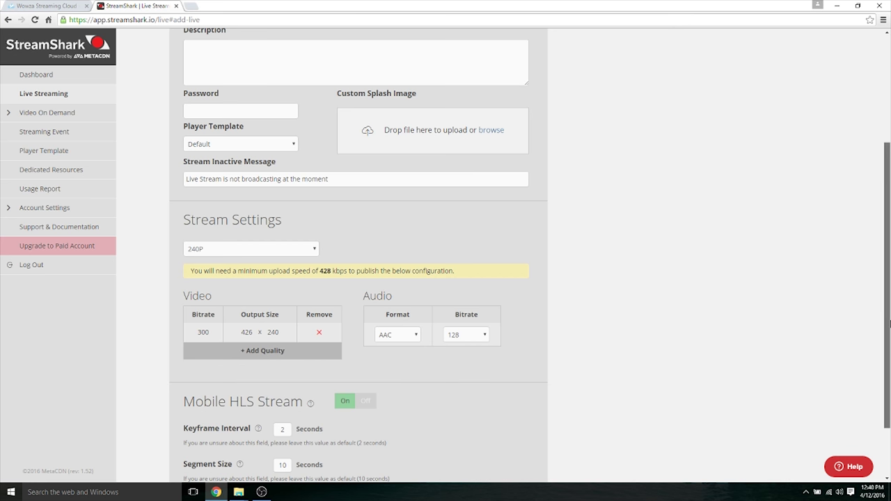
pyautogui.scroll(-2, 890, 323)
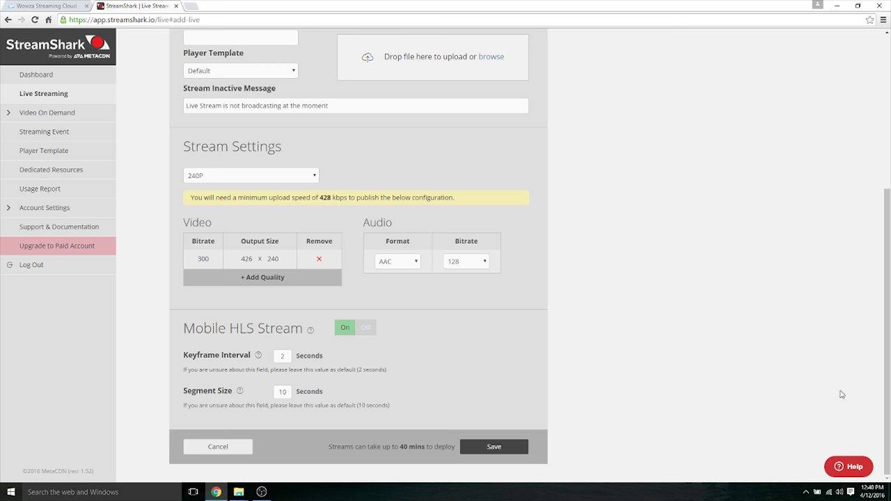
pyautogui.moveTo(887, 355); pyautogui.dragTo(889, 202)
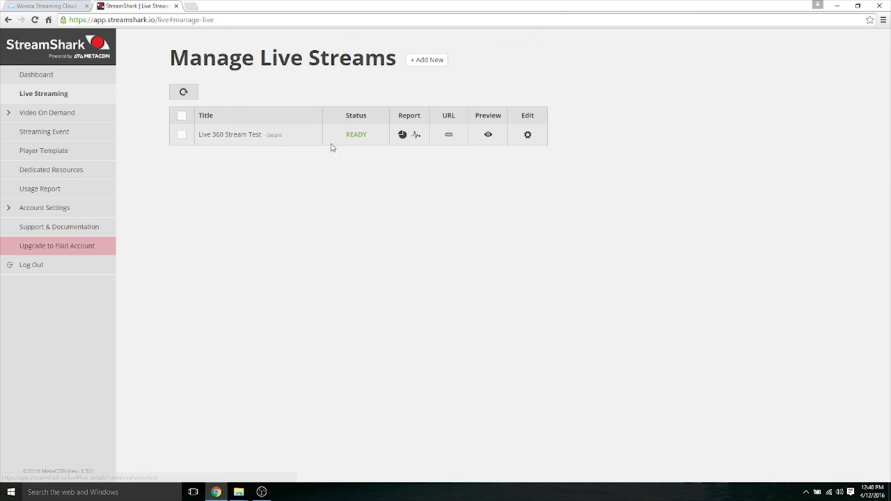
pyautogui.click(528, 136)
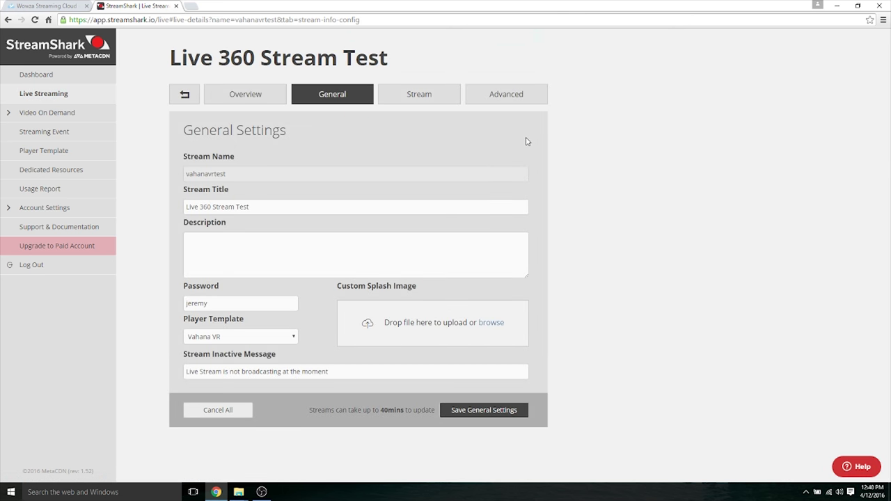
pyautogui.click(271, 103)
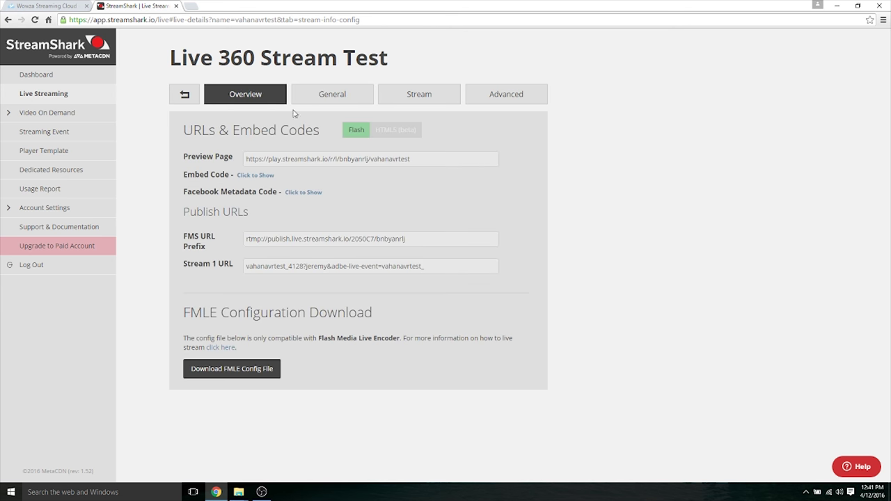
pyautogui.moveTo(421, 244); pyautogui.dragTo(281, 237)
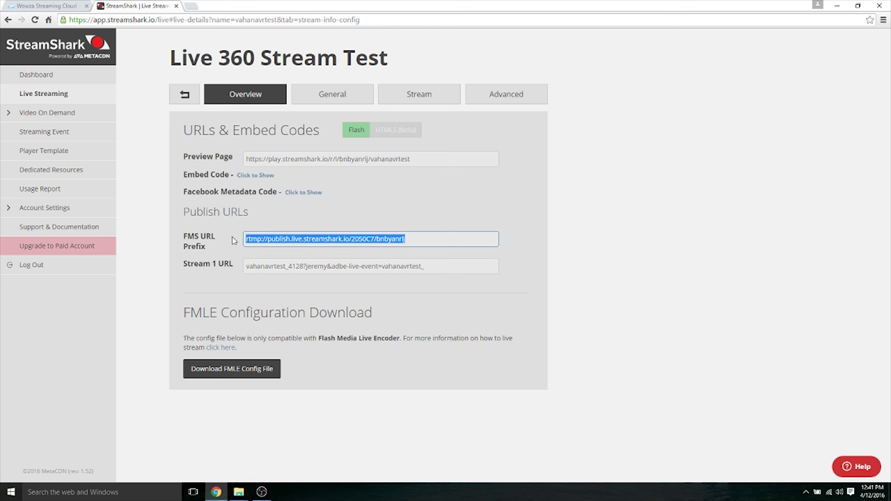
pyautogui.moveTo(446, 266); pyautogui.dragTo(386, 265)
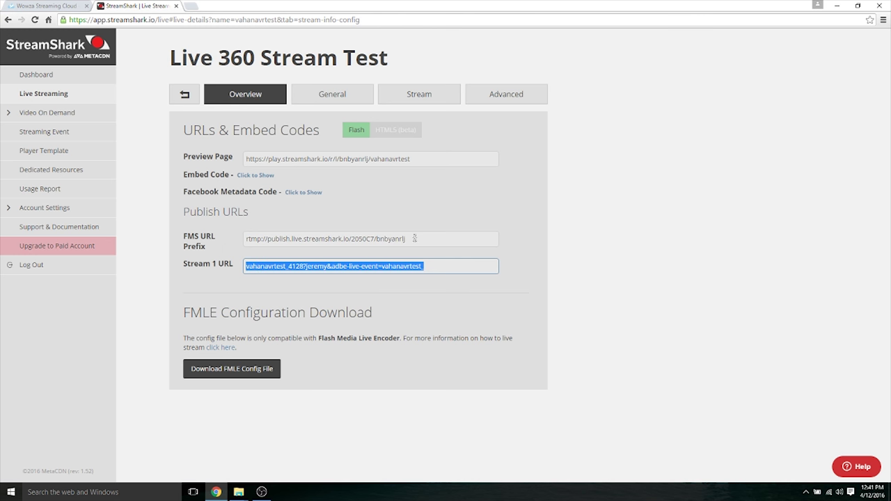
pyautogui.moveTo(414, 238); pyautogui.dragTo(244, 233)
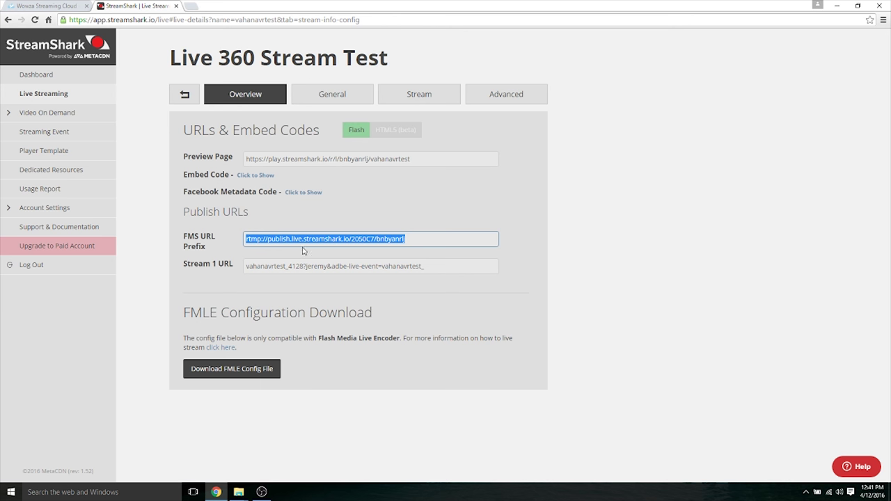
pyautogui.click(408, 239)
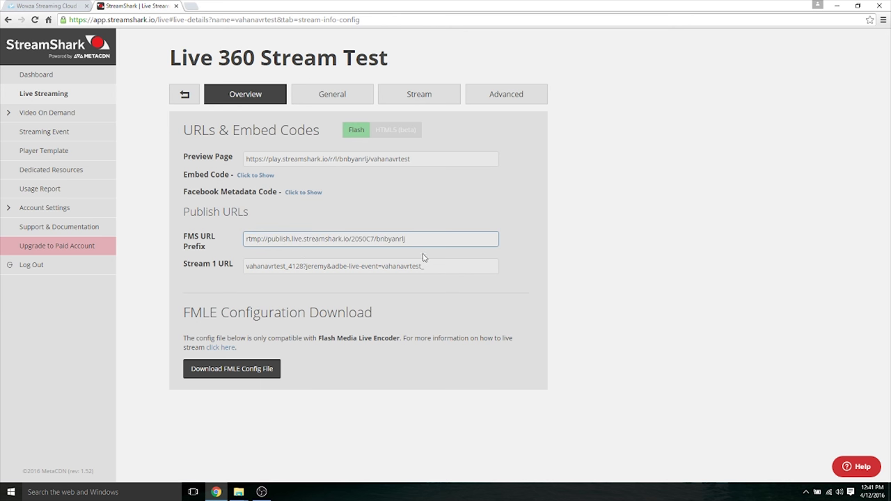
pyautogui.click(427, 264)
pyautogui.click(184, 94)
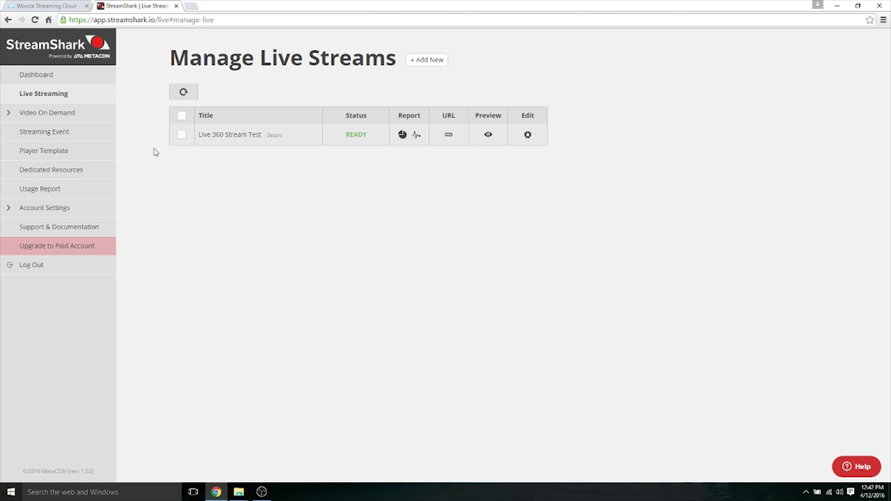
# - Open the Vahana VR player template and keep its 360 Degree Player option on
pyautogui.click(75, 153)
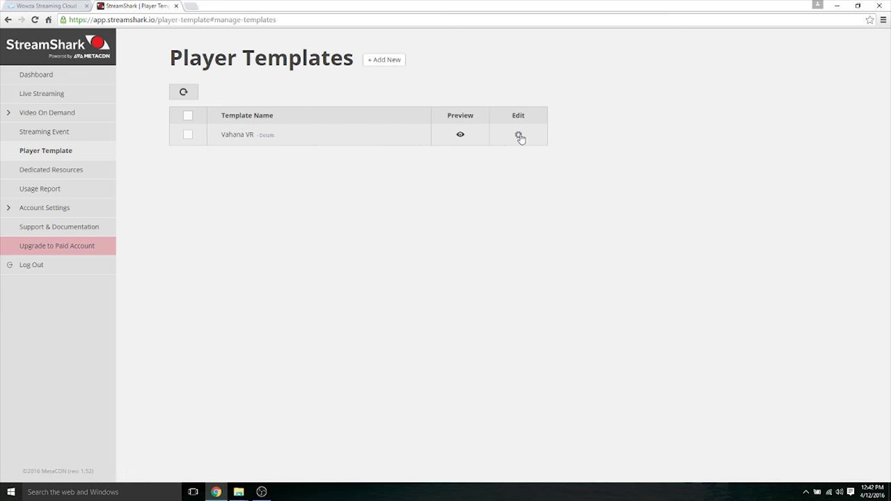
pyautogui.click(519, 135)
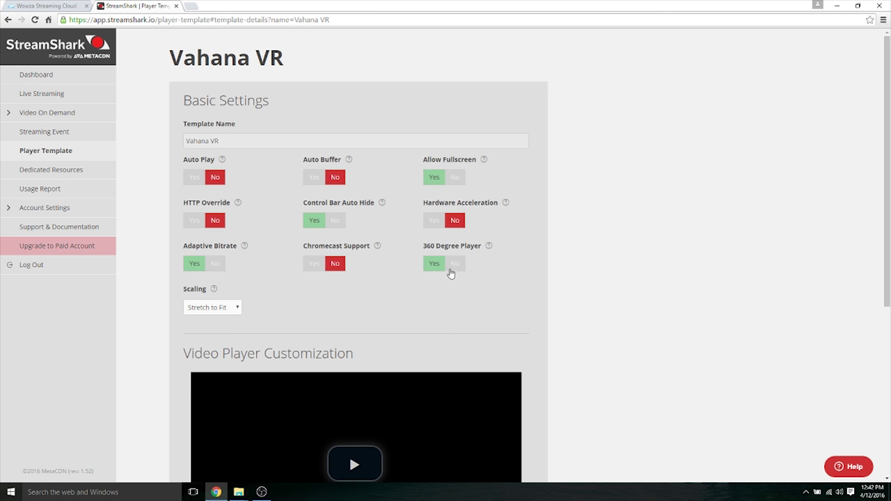
pyautogui.click(455, 264)
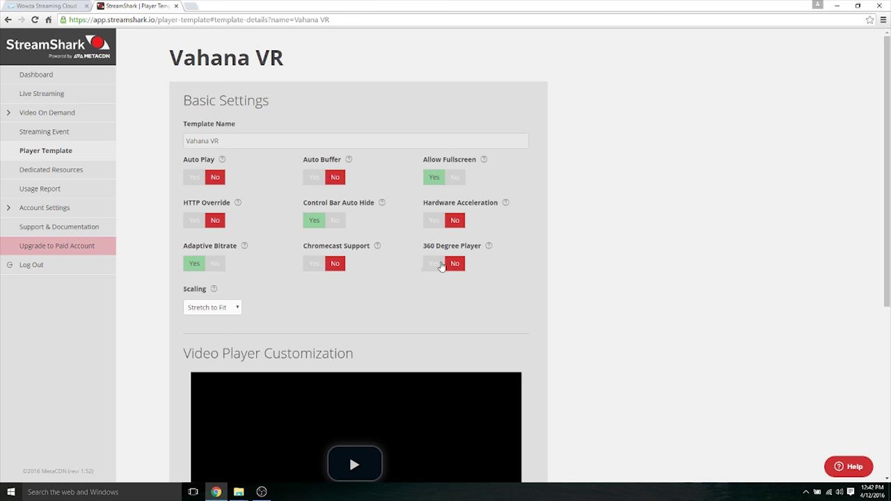
pyautogui.click(440, 265)
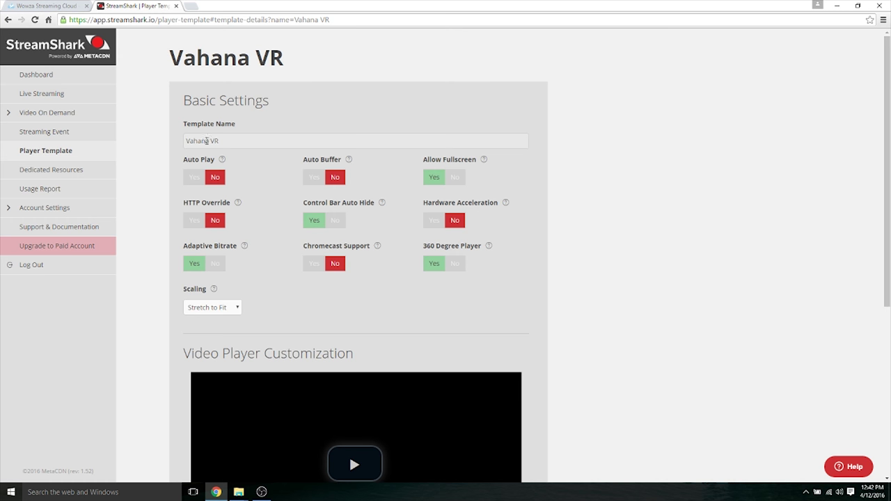
# - Assign Vahana VR as the Live 360 Stream Test's player template
pyautogui.click(69, 101)
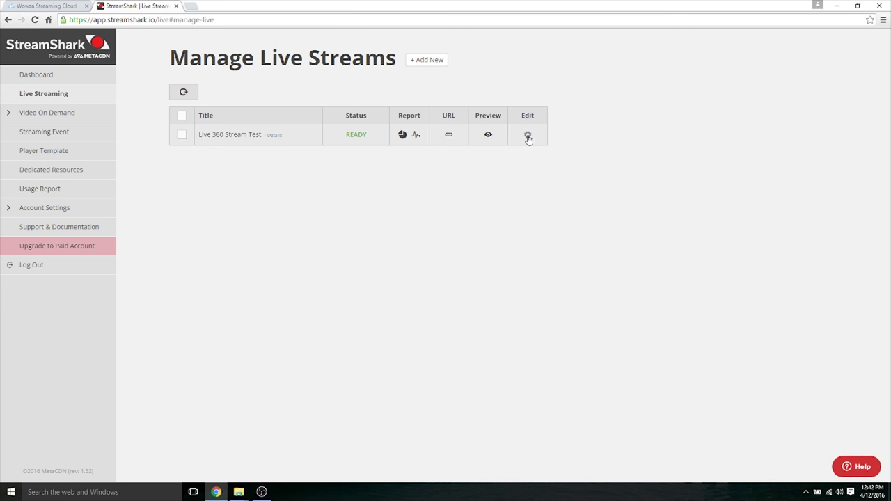
pyautogui.click(528, 135)
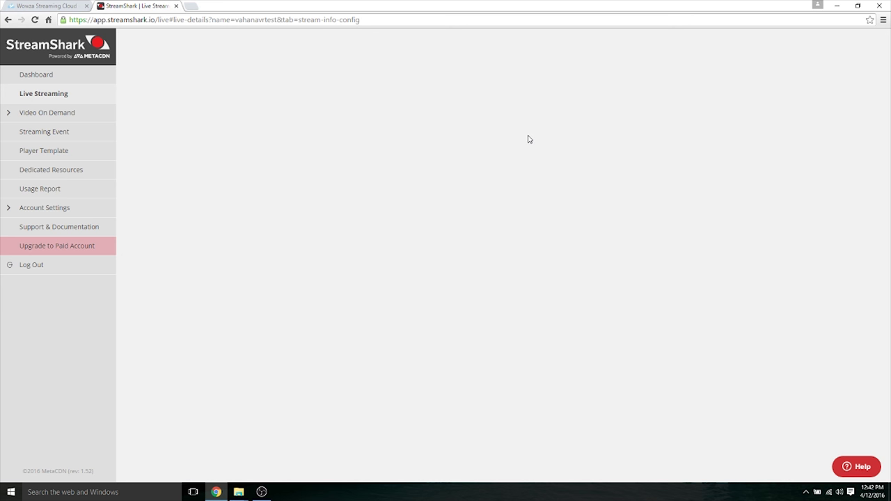
pyautogui.click(213, 337)
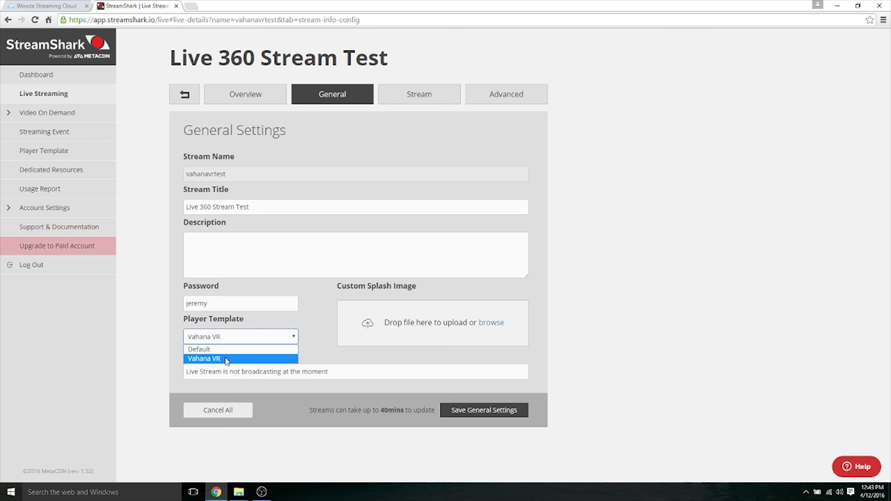
pyautogui.click(226, 359)
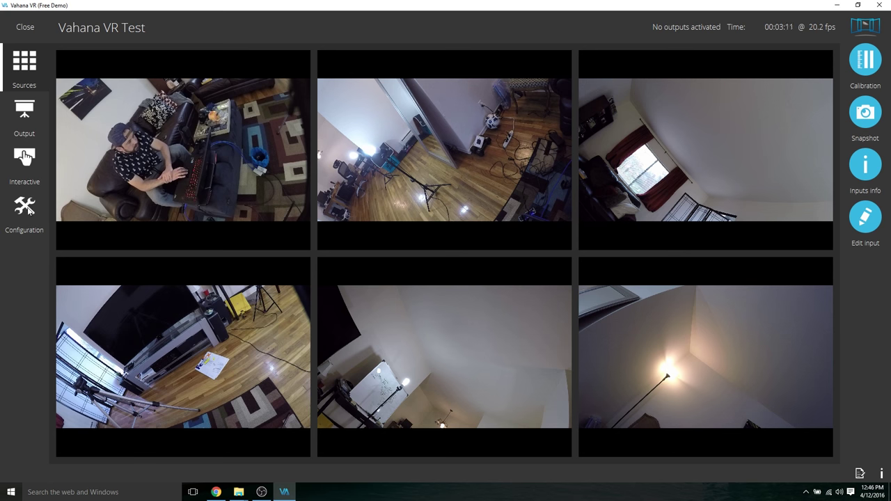
pyautogui.click(25, 207)
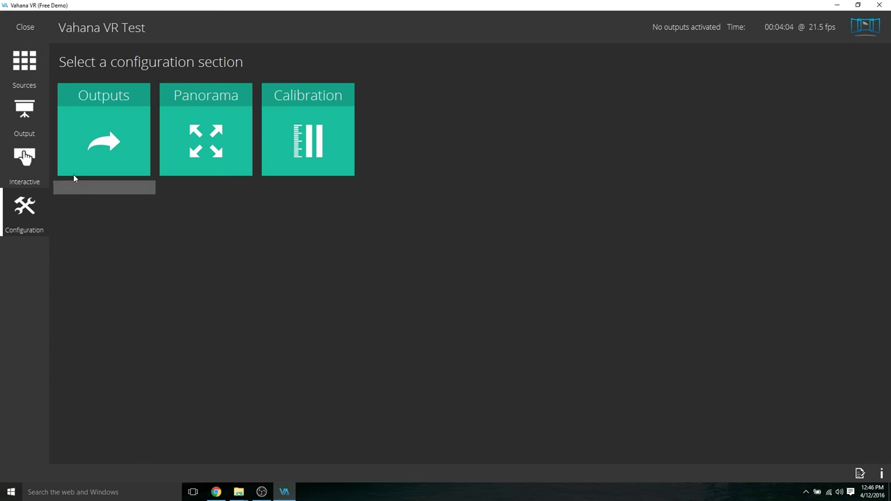
# - Open the RTMP output and select the characters around the password in its Stream URL
pyautogui.click(94, 142)
pyautogui.click(198, 104)
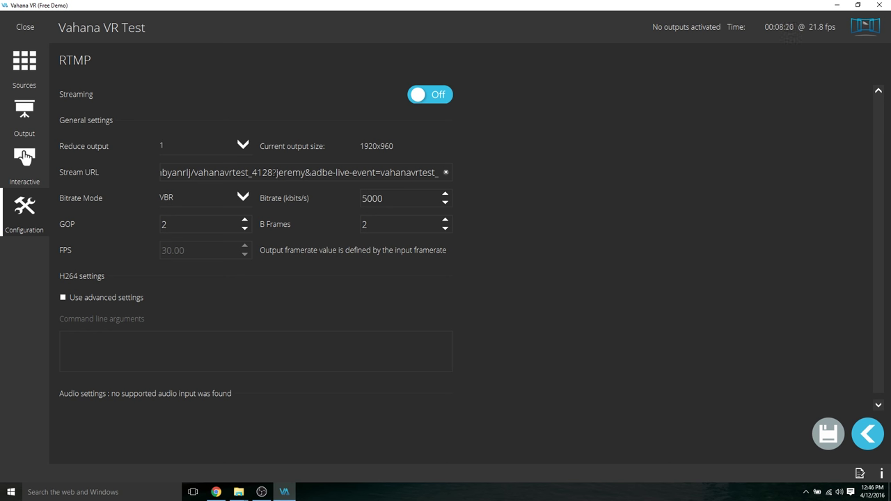
pyautogui.moveTo(272, 172); pyautogui.dragTo(277, 172)
pyautogui.moveTo(301, 172); pyautogui.dragTo(311, 172)
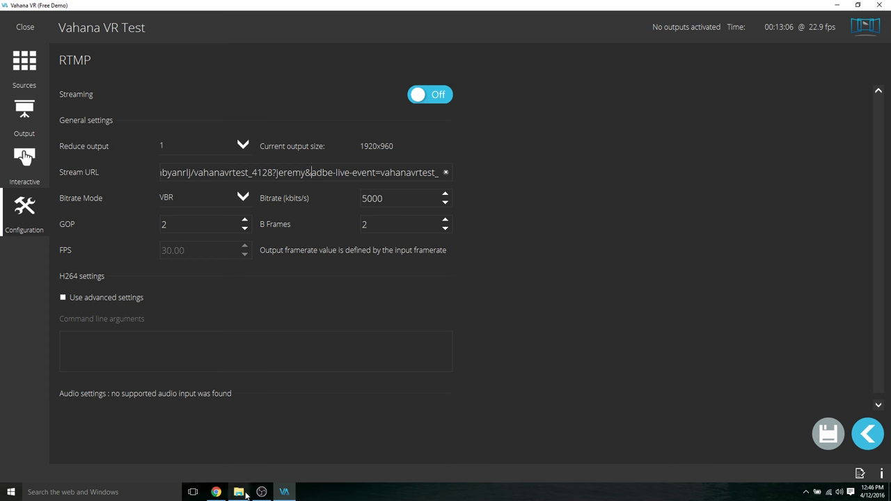
# - Bring the Projects folder forward and select the Vahana VR Test project file
pyautogui.moveTo(239, 492)
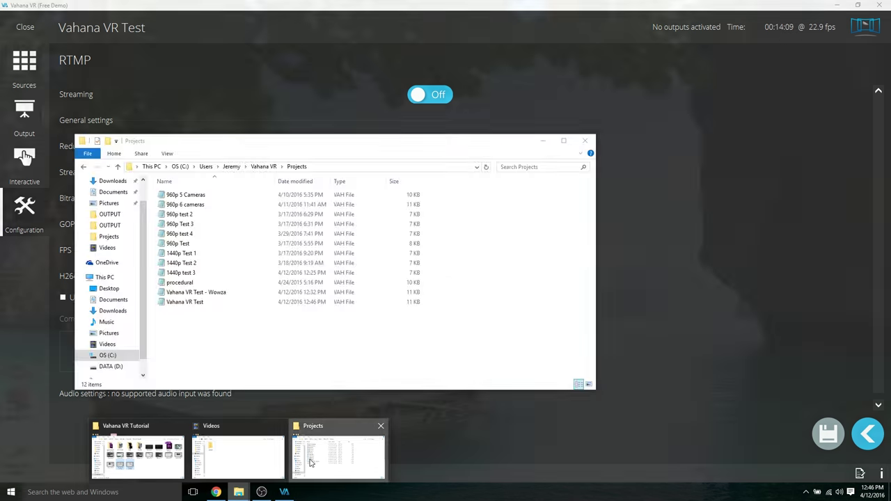
pyautogui.click(311, 463)
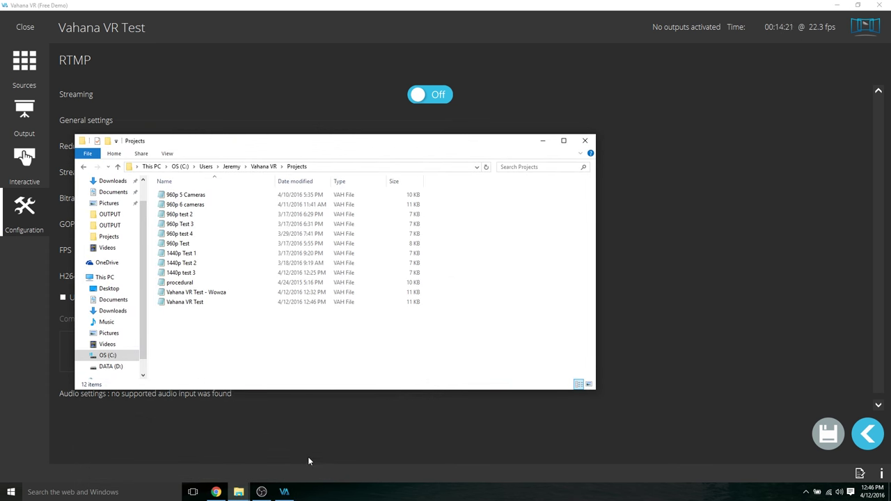
pyautogui.click(230, 305)
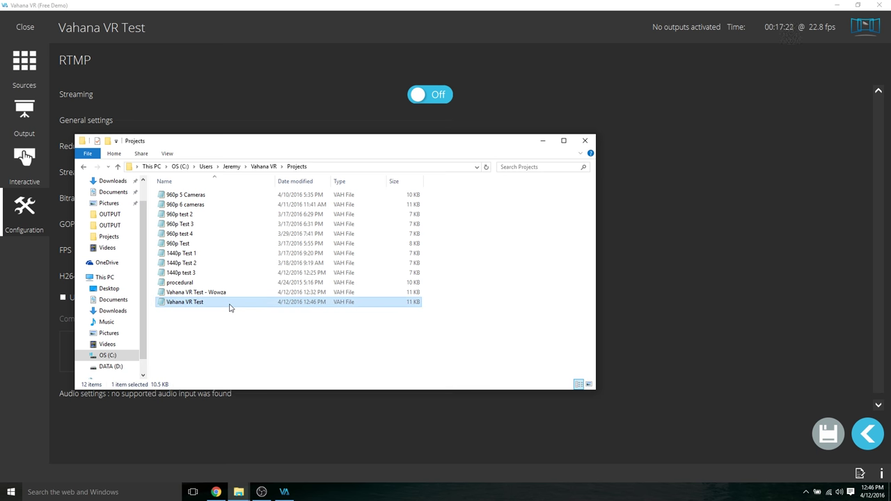
pyautogui.rightClick(231, 308)
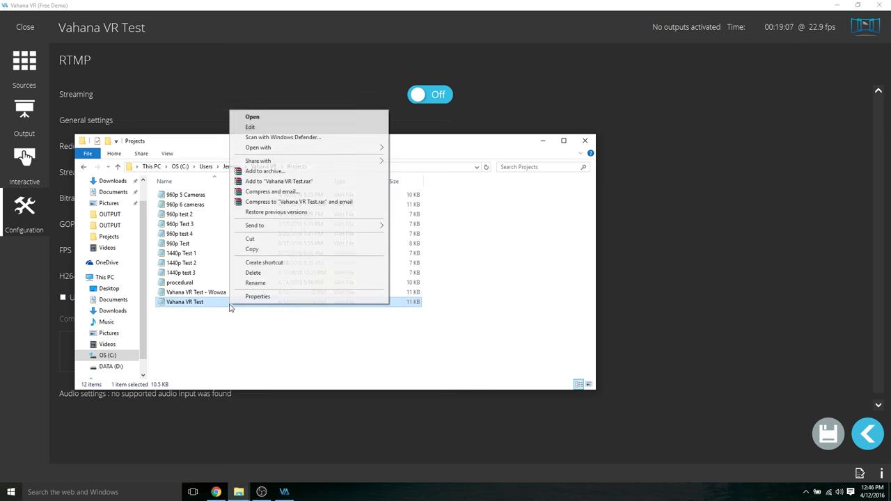
pyautogui.click(212, 324)
pyautogui.click(200, 332)
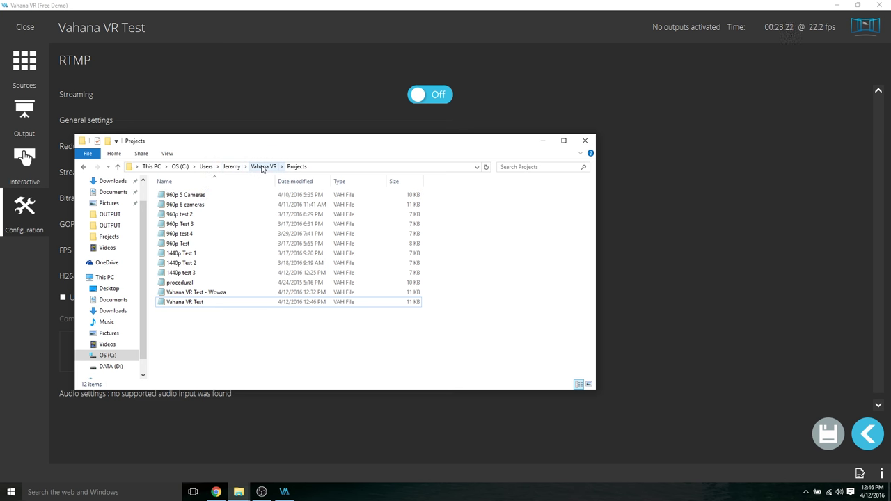
# - Open Vahana VR Test in Notepad and search for 'str' to find the stream address
pyautogui.doubleClick(192, 305)
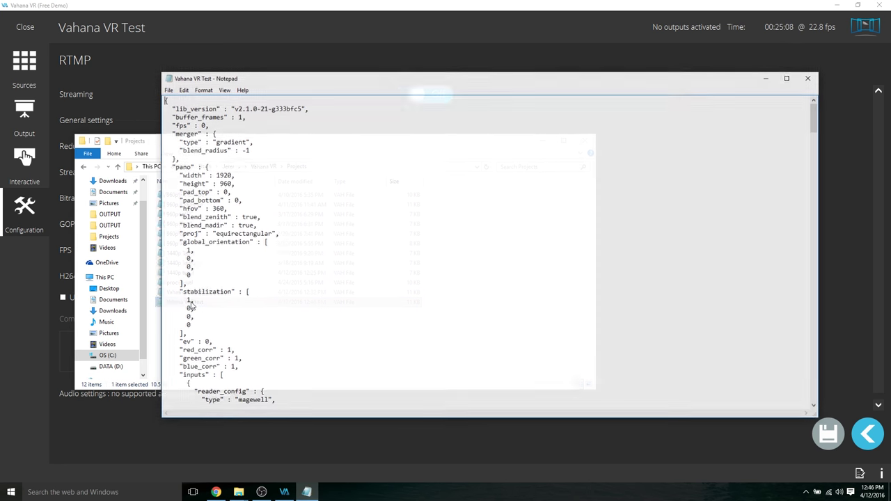
pyautogui.hotkey('ctrl', 'f')
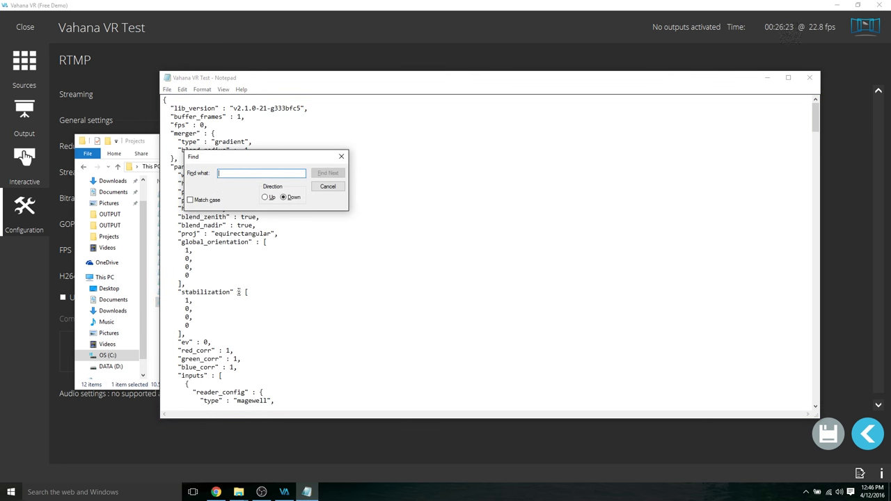
pyautogui.write('stream')
pyautogui.press('Return')
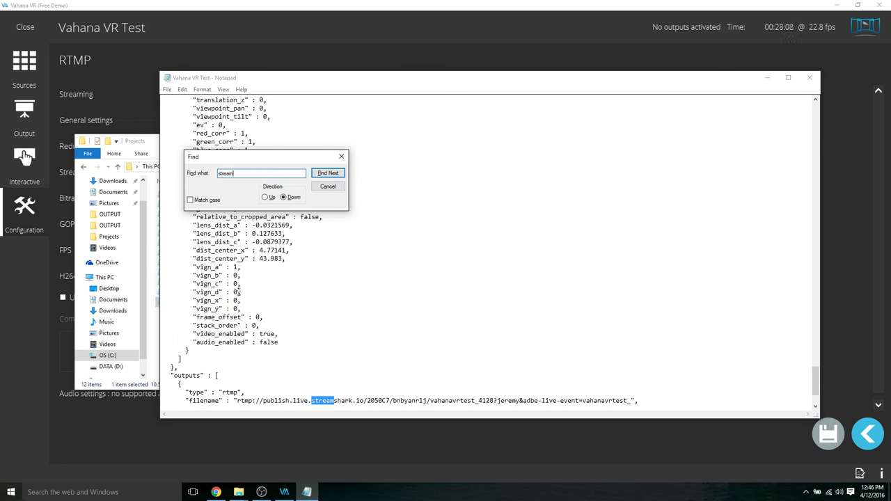
pyautogui.press('Escape')
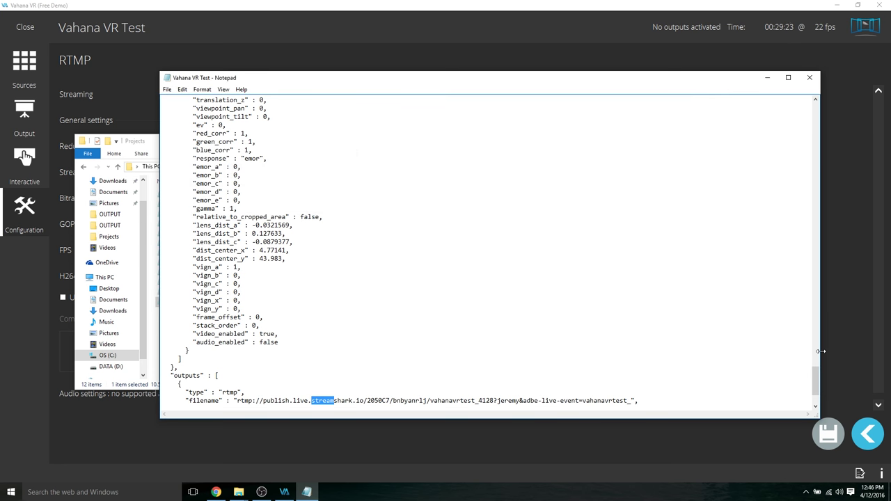
# - Inspect the RTMP output address in the outputs block, then close Notepad
pyautogui.scroll(-3, 815, 379)
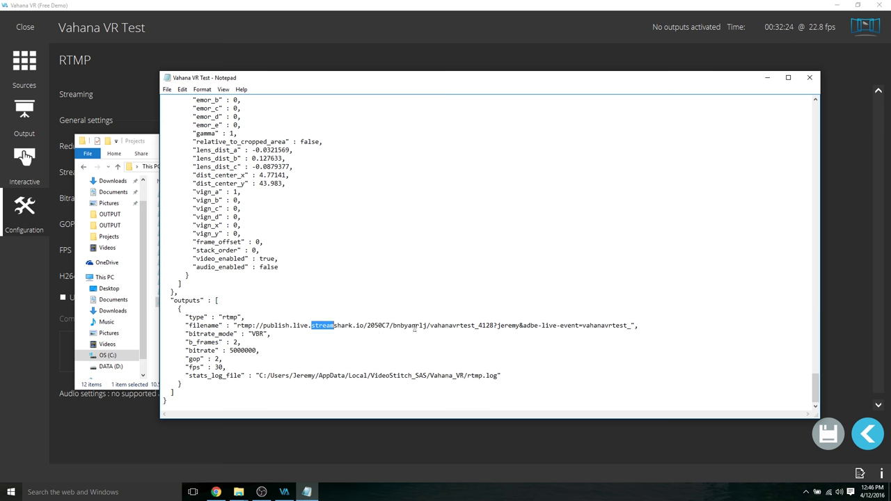
pyautogui.click(494, 325)
pyautogui.moveTo(495, 325); pyautogui.dragTo(525, 326)
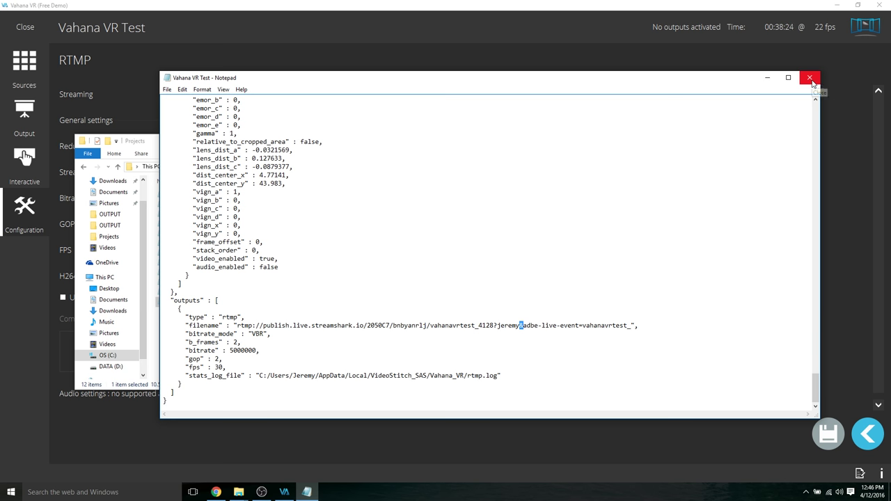
pyautogui.click(811, 78)
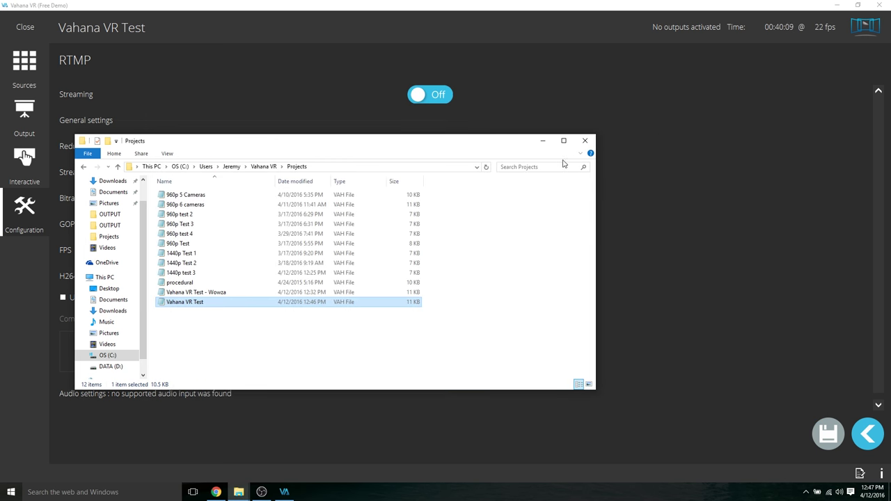
# - Minimise Explorer and switch Vahana VR's RTMP Streaming toggle to On
pyautogui.click(543, 141)
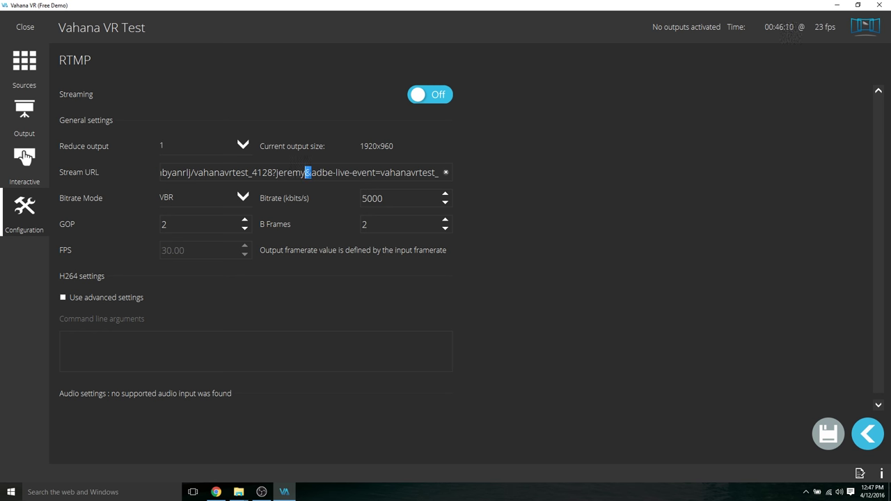
pyautogui.click(420, 97)
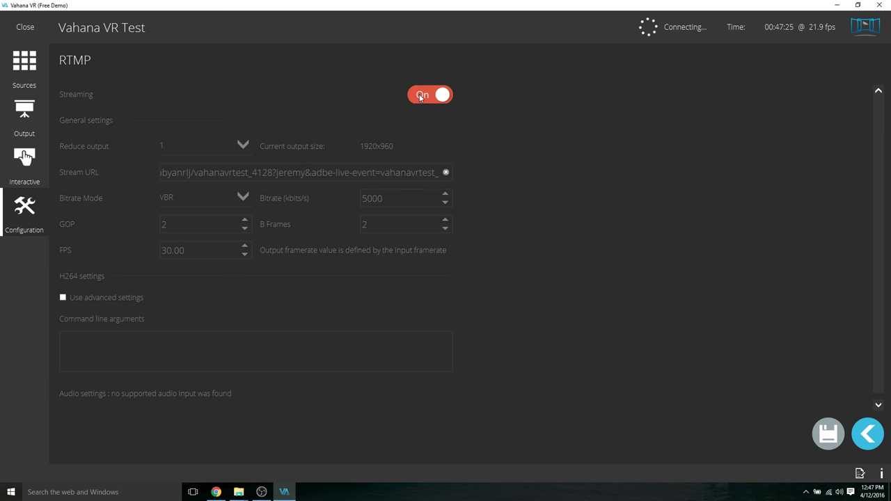
pyautogui.click(216, 492)
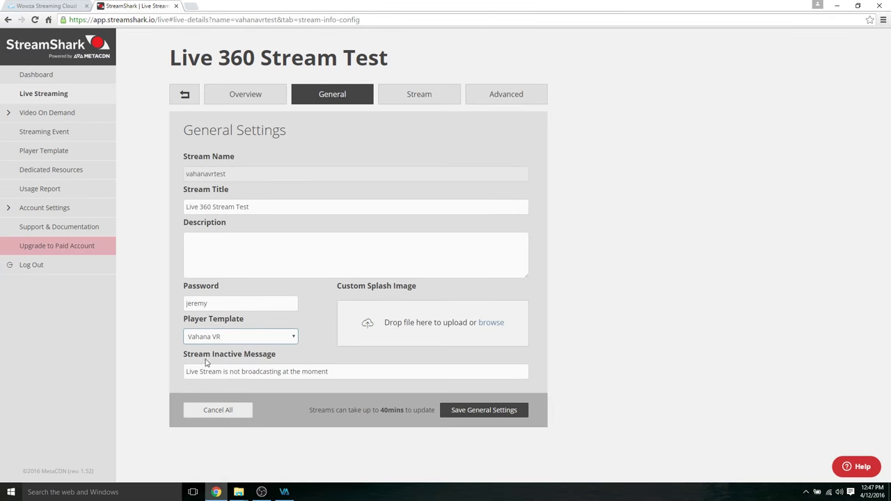
# - Go to the Live Streaming overview from StreamShark's sidebar
pyautogui.click(62, 97)
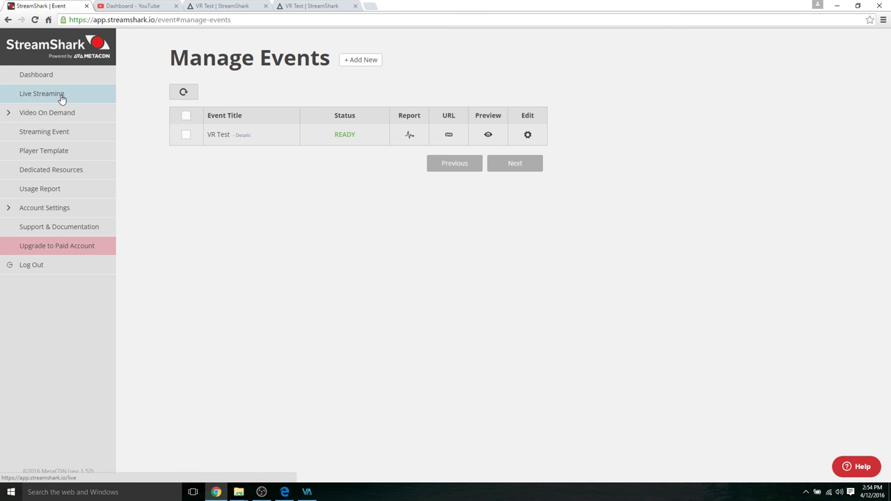
# - Close the duplicate VR Test tab, hide Vahana VR, and play the live 360 stream
pyautogui.click(220, 5)
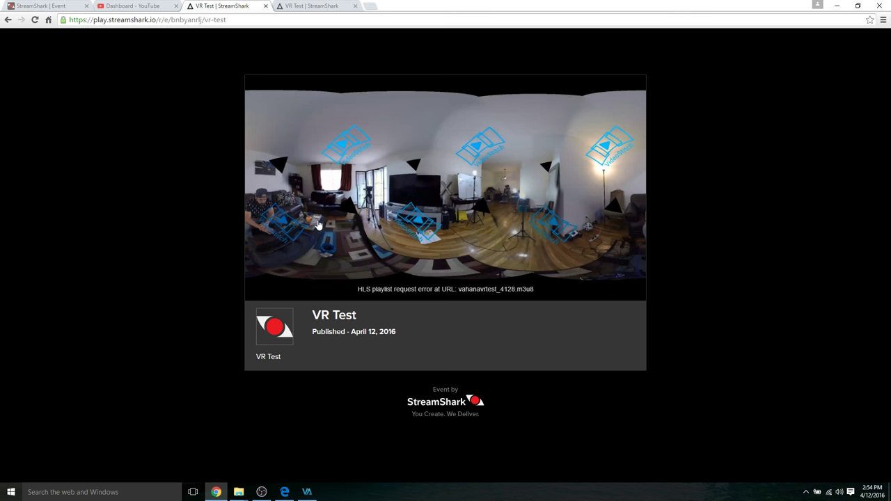
pyautogui.click(35, 19)
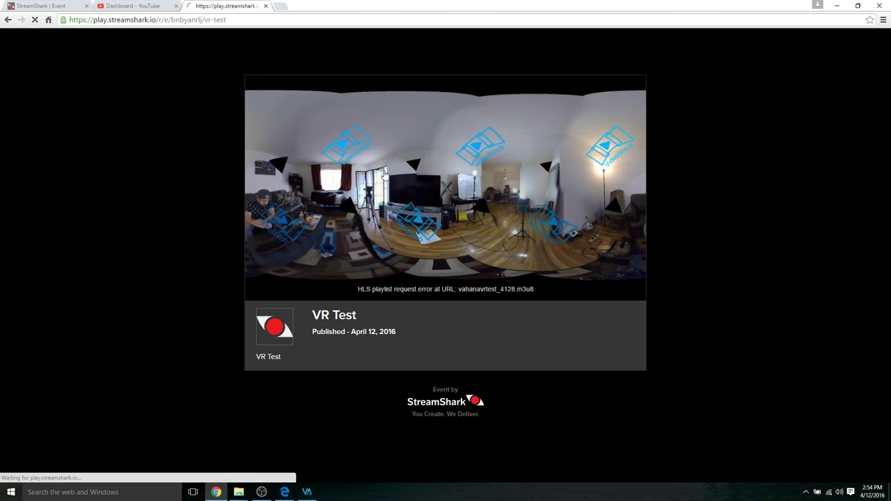
pyautogui.click(308, 492)
pyautogui.click(312, 493)
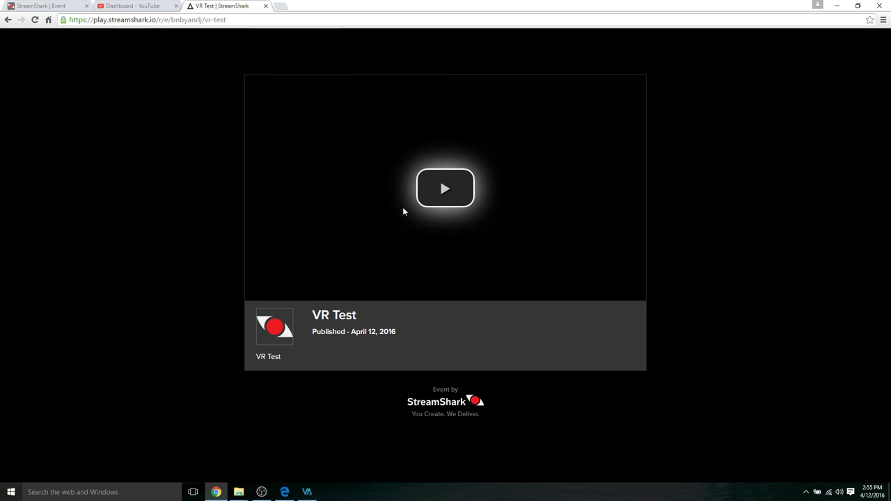
pyautogui.click(434, 205)
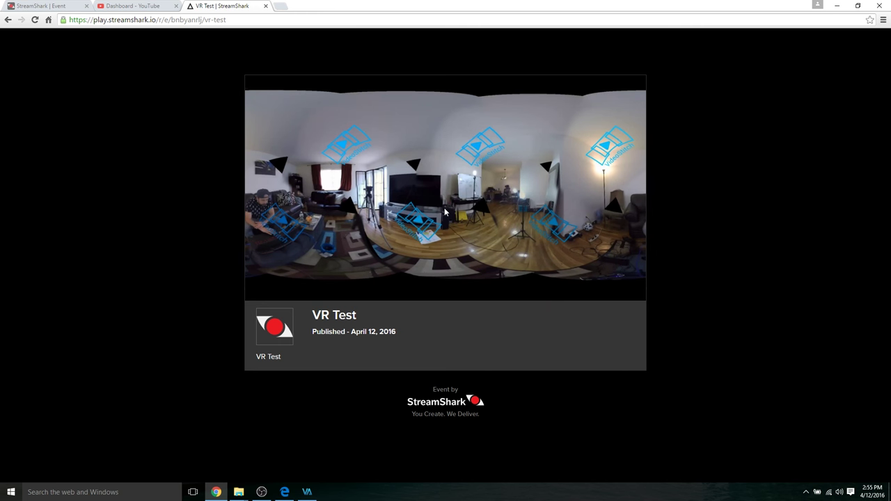
# - Reload the VR Test player in Edge, play it, and rotate the view to centre the man
pyautogui.click(285, 491)
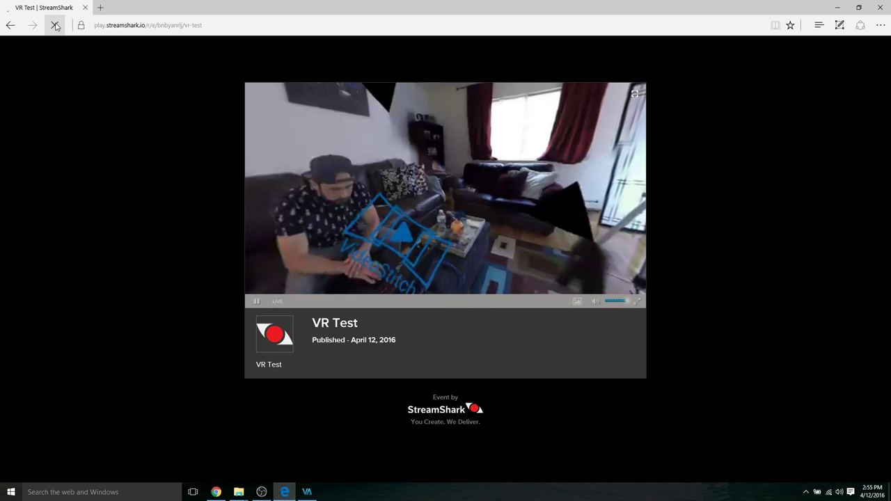
pyautogui.click(54, 25)
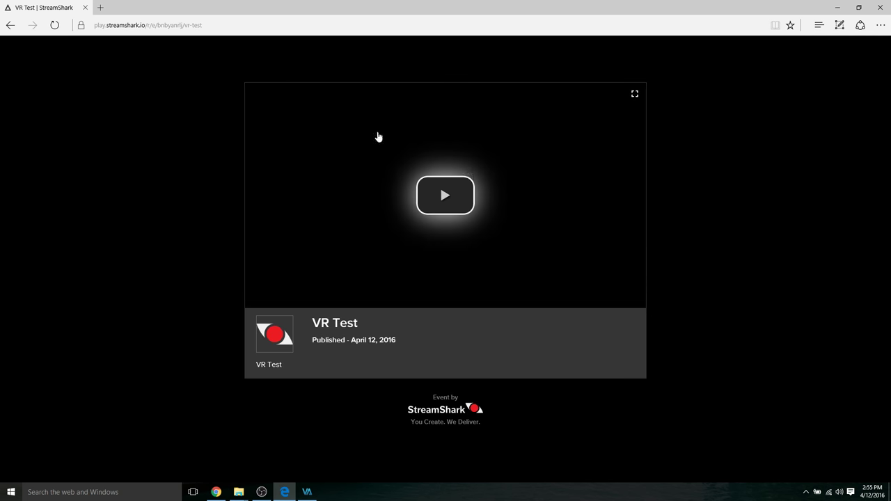
pyautogui.click(480, 204)
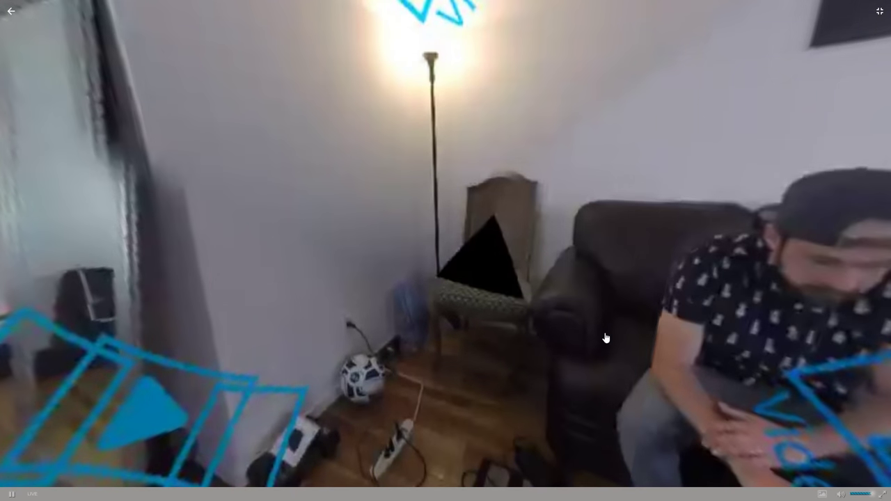
pyautogui.moveTo(607, 338); pyautogui.dragTo(209, 313)
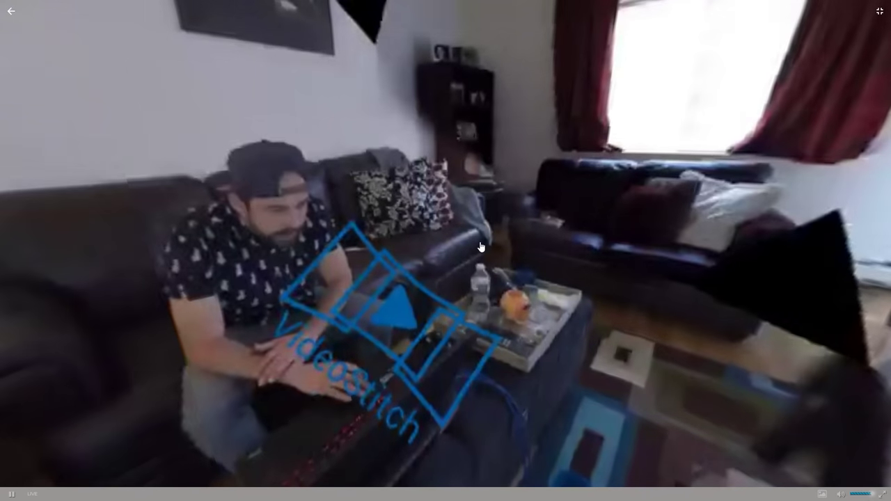